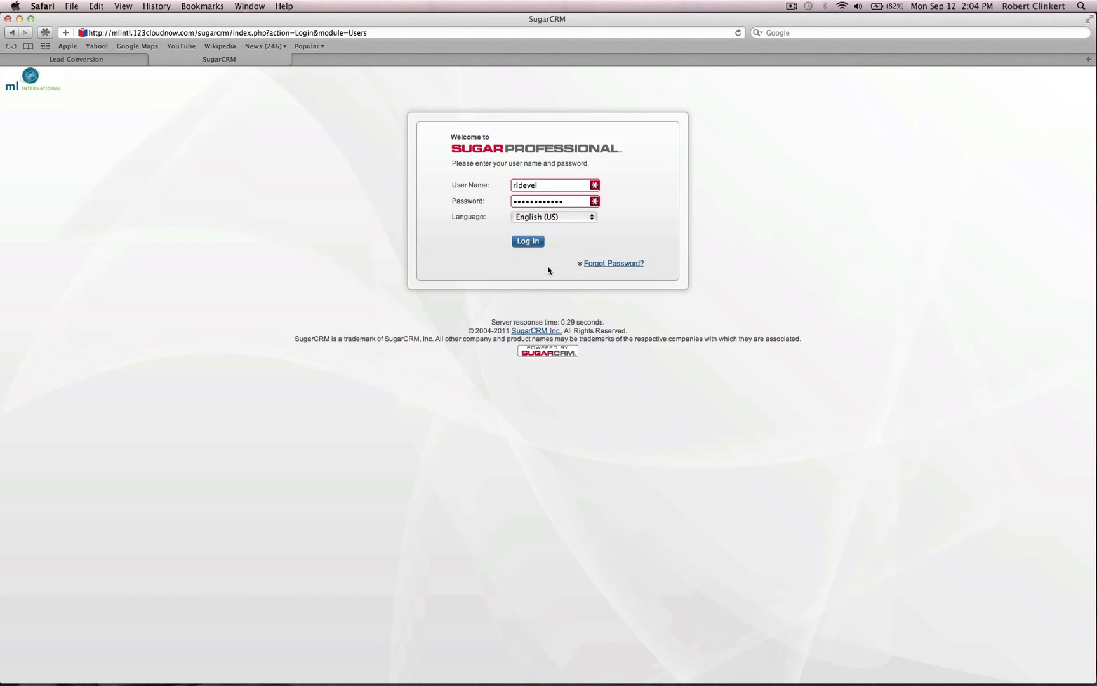
Log in to Sugar Professional with the prefilled credentials and decline saving the password for now
click(529, 241)
click(529, 241)
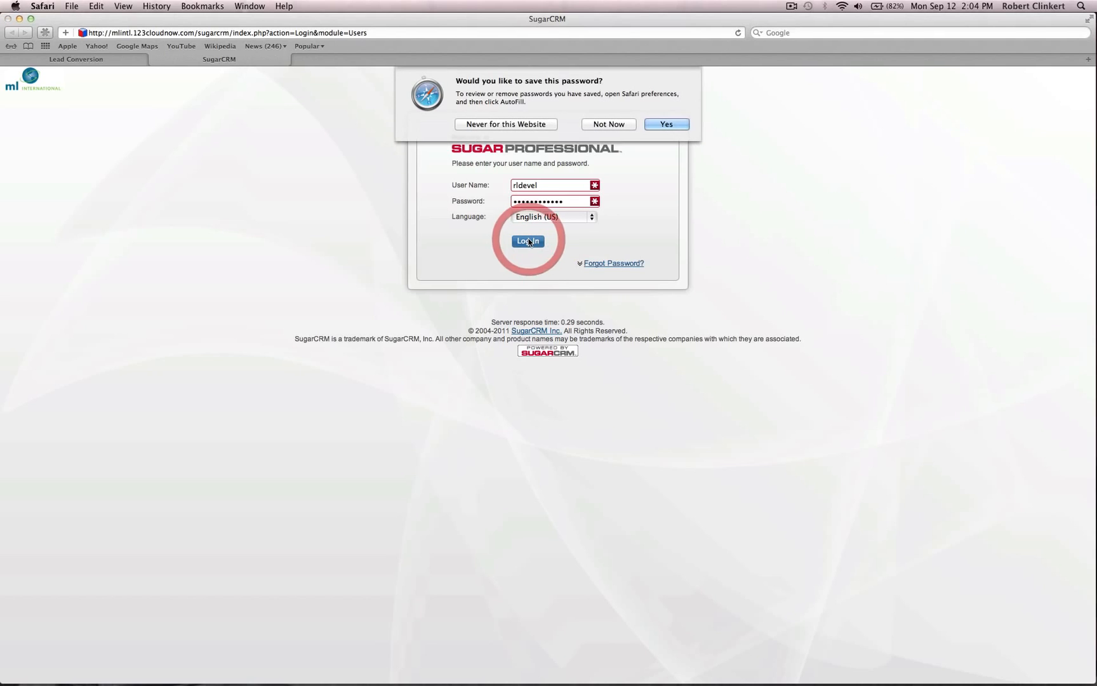
click(620, 124)
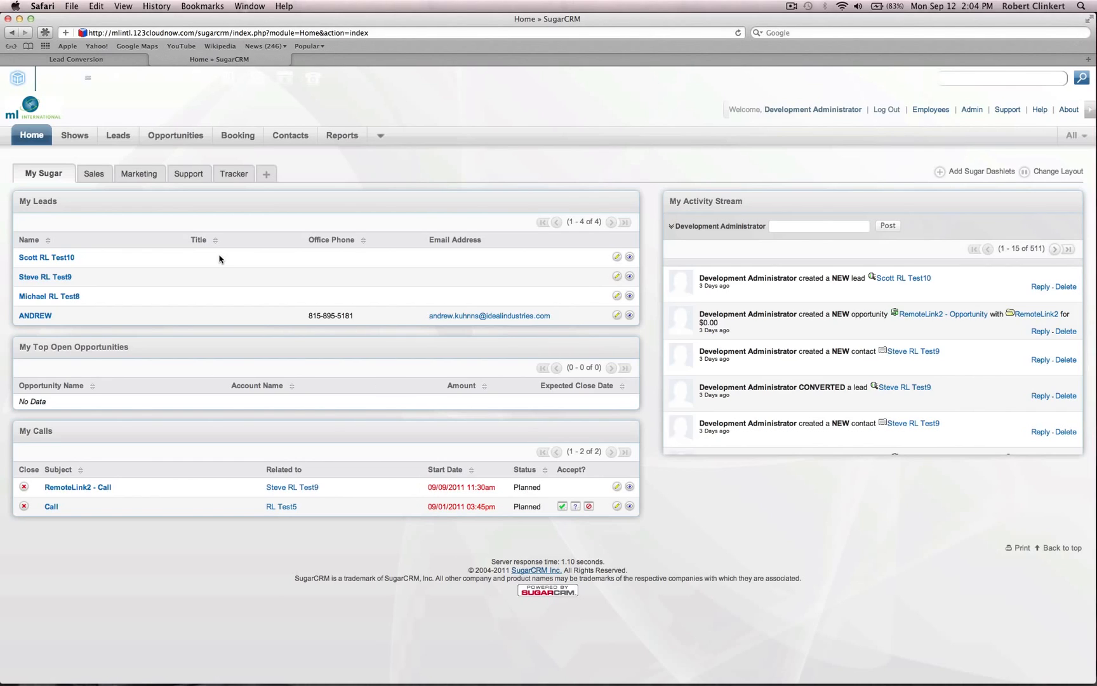
Switch to the Lead Conversion presentation and read through to the Working with Leads - Data slide
click(113, 61)
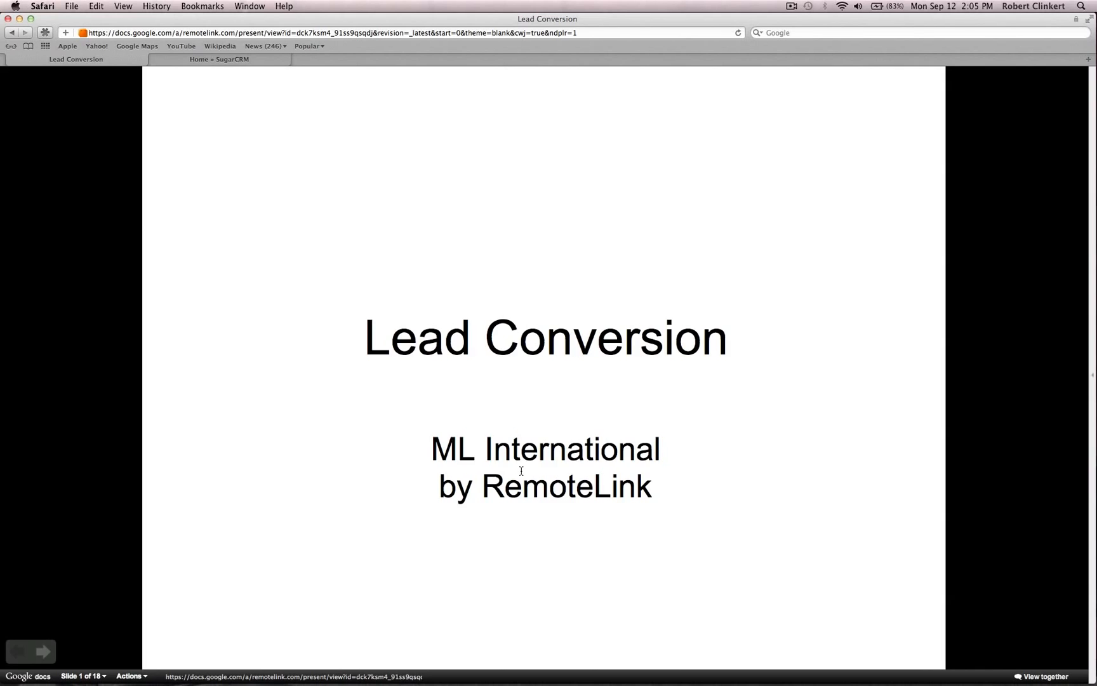
key(Right)
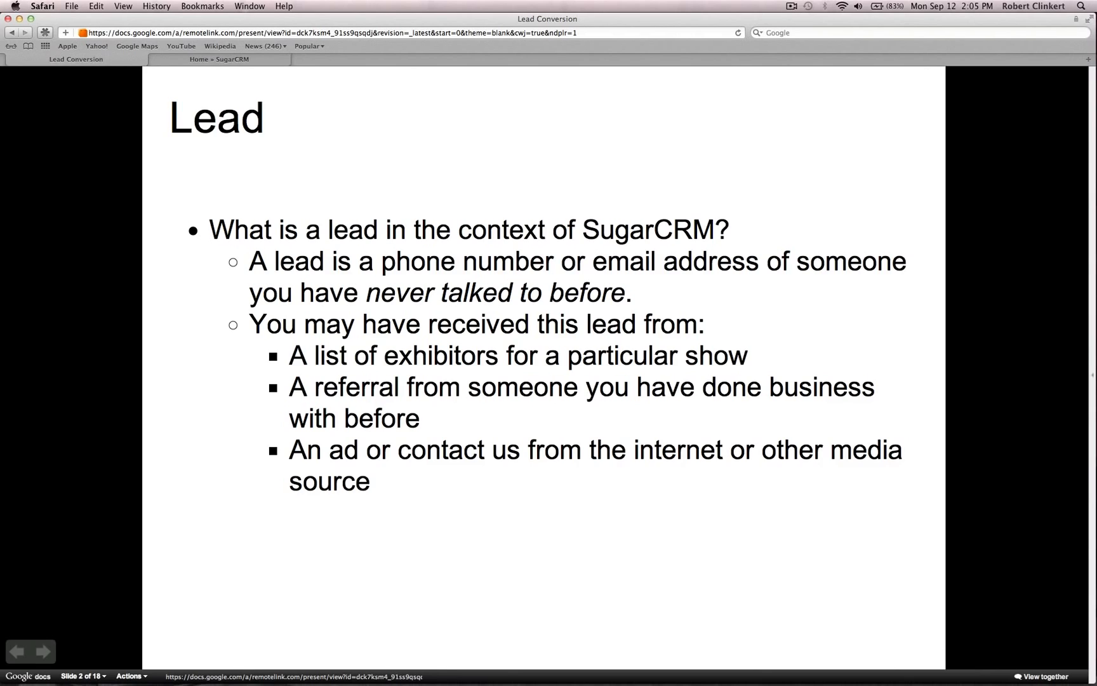
key(Right)
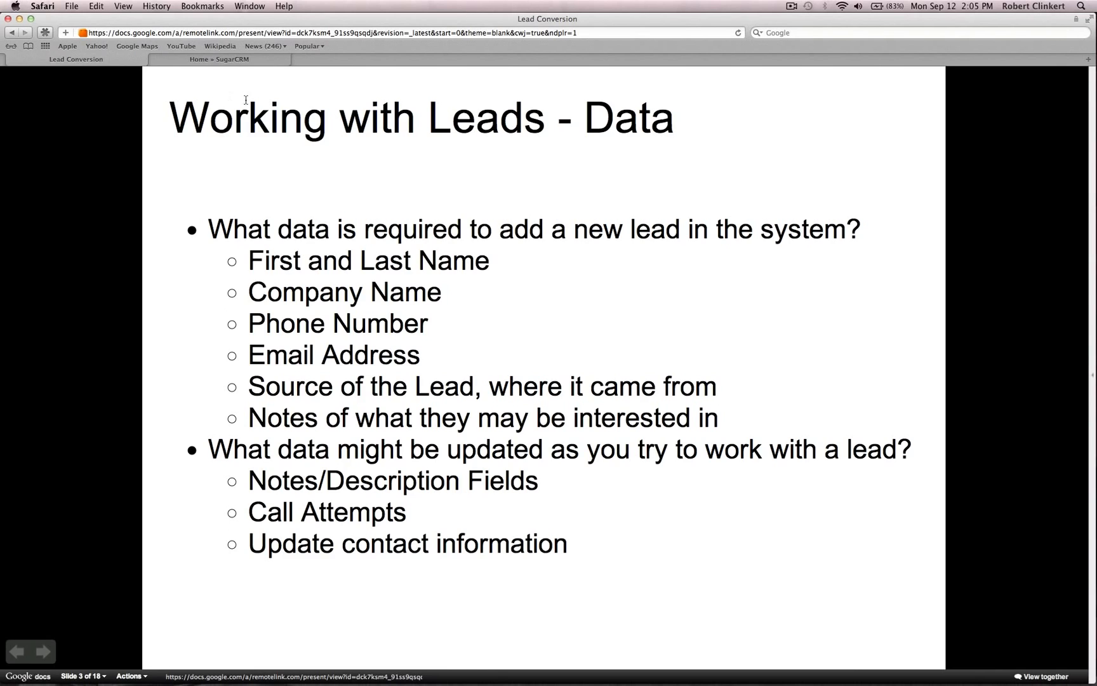
Return to SugarCRM and open a blank form for creating a lead
click(224, 58)
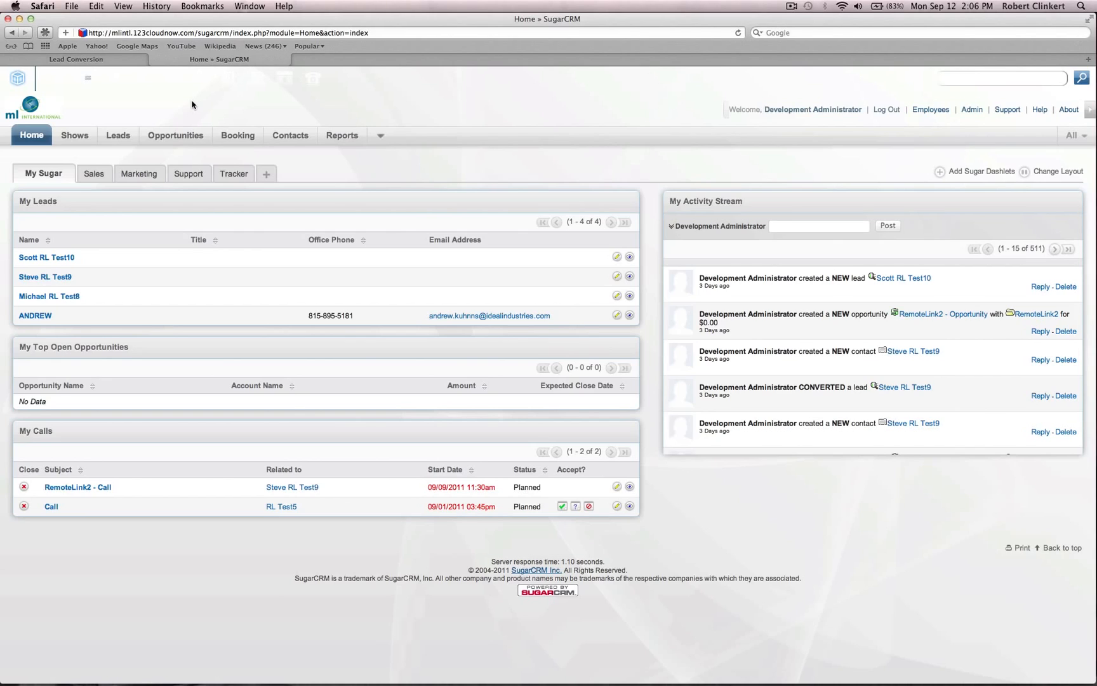
mouse_move(119, 133)
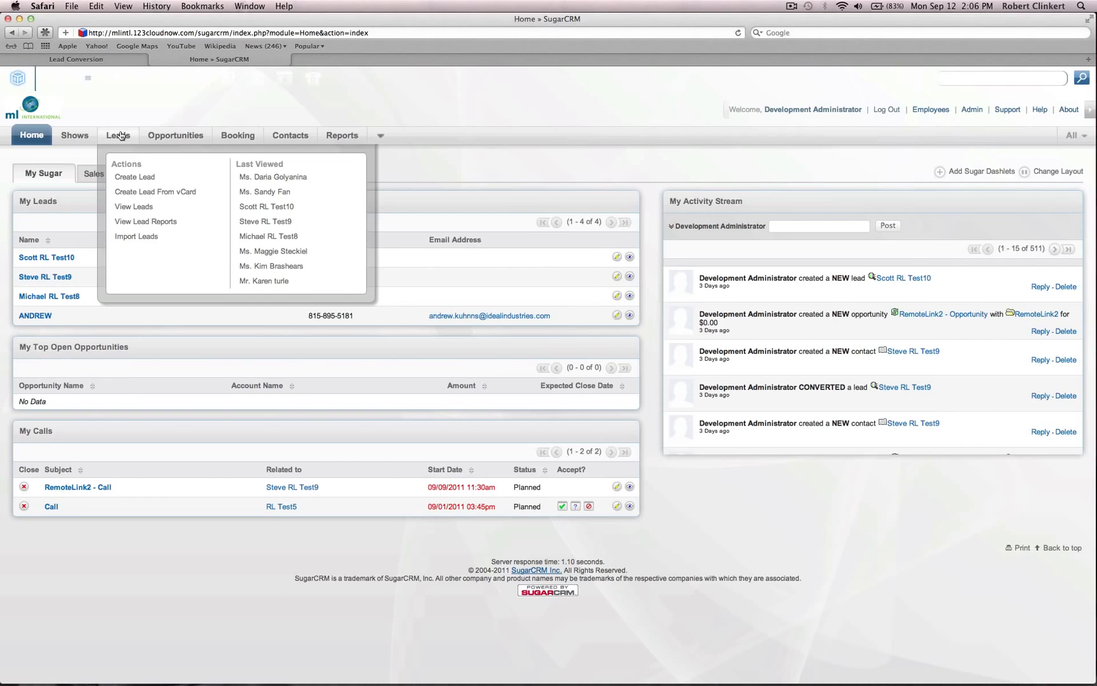
click(137, 178)
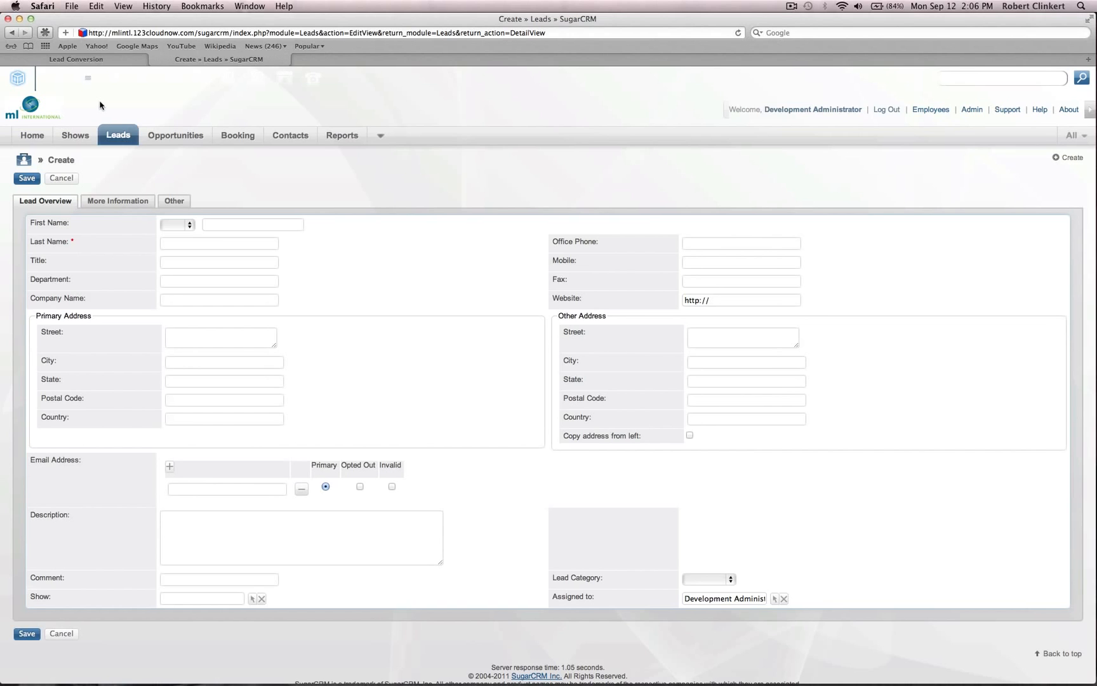
Compare the lead data slide with the form's name, company, office phone, mobile, email address and description fields
click(83, 58)
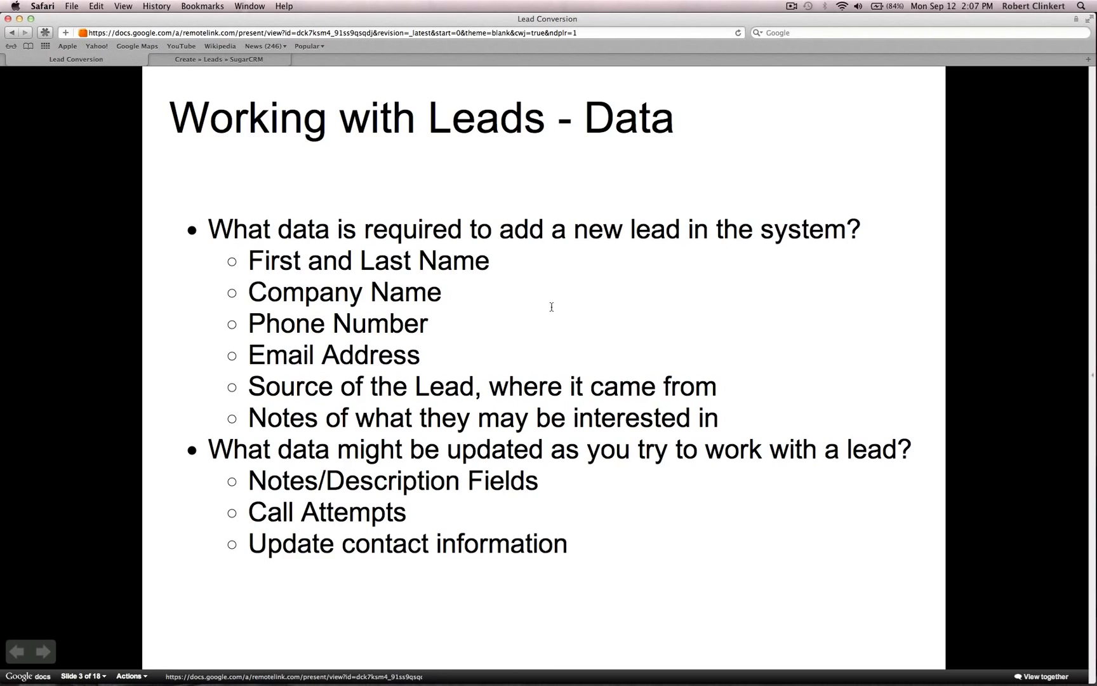
click(267, 60)
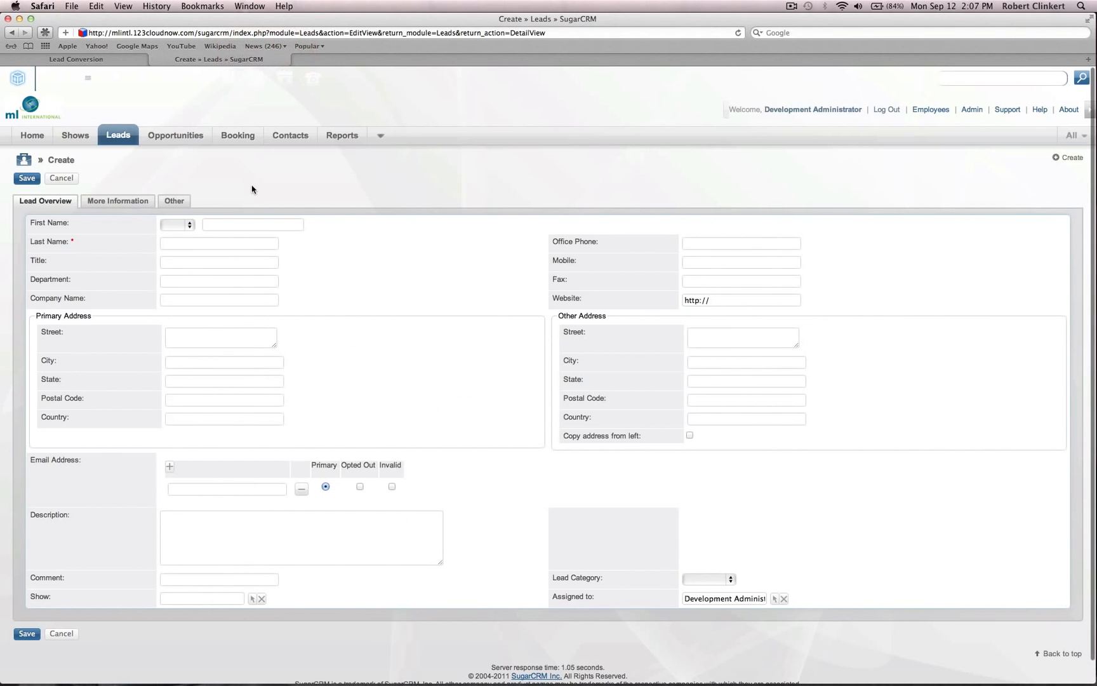
click(248, 221)
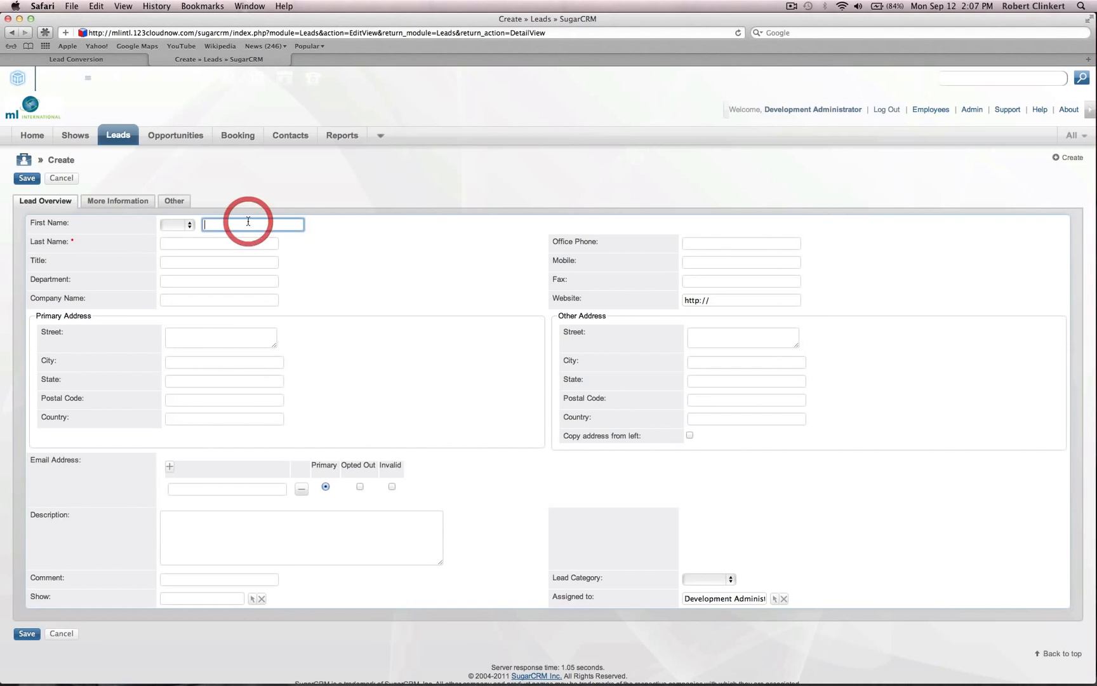
click(221, 241)
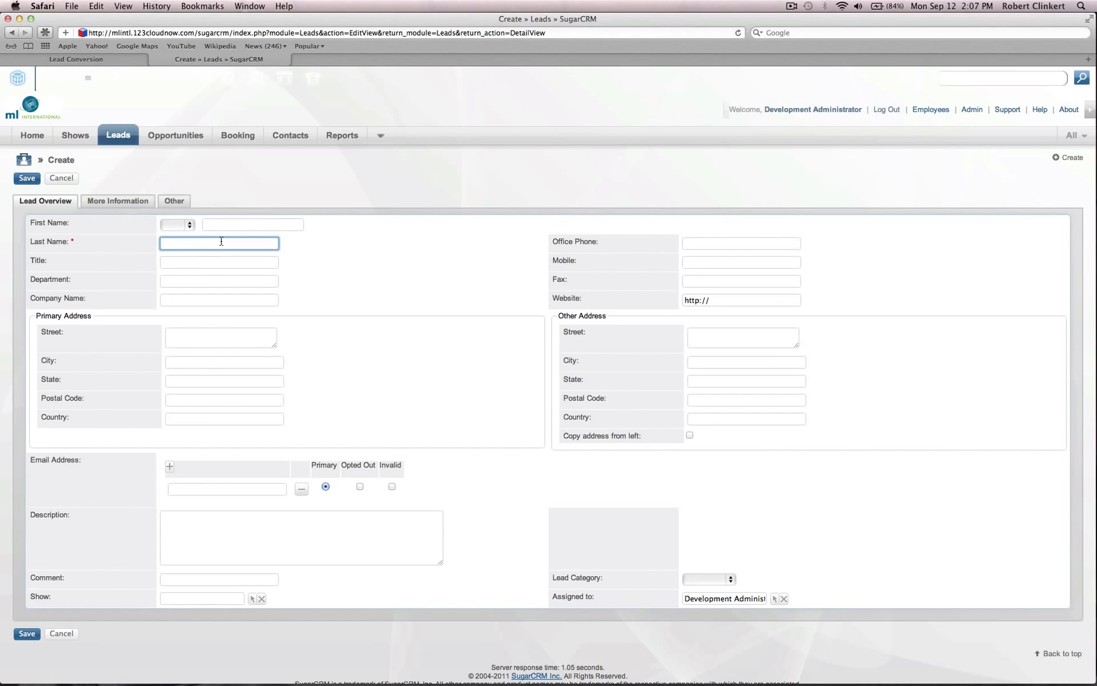
click(197, 298)
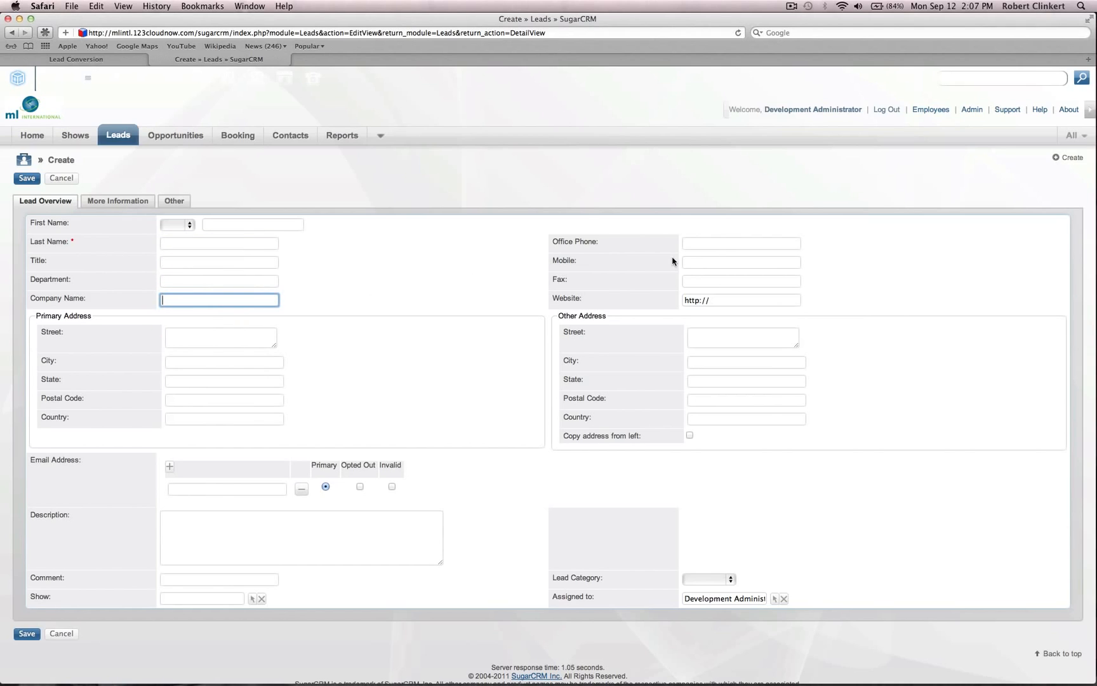
click(710, 242)
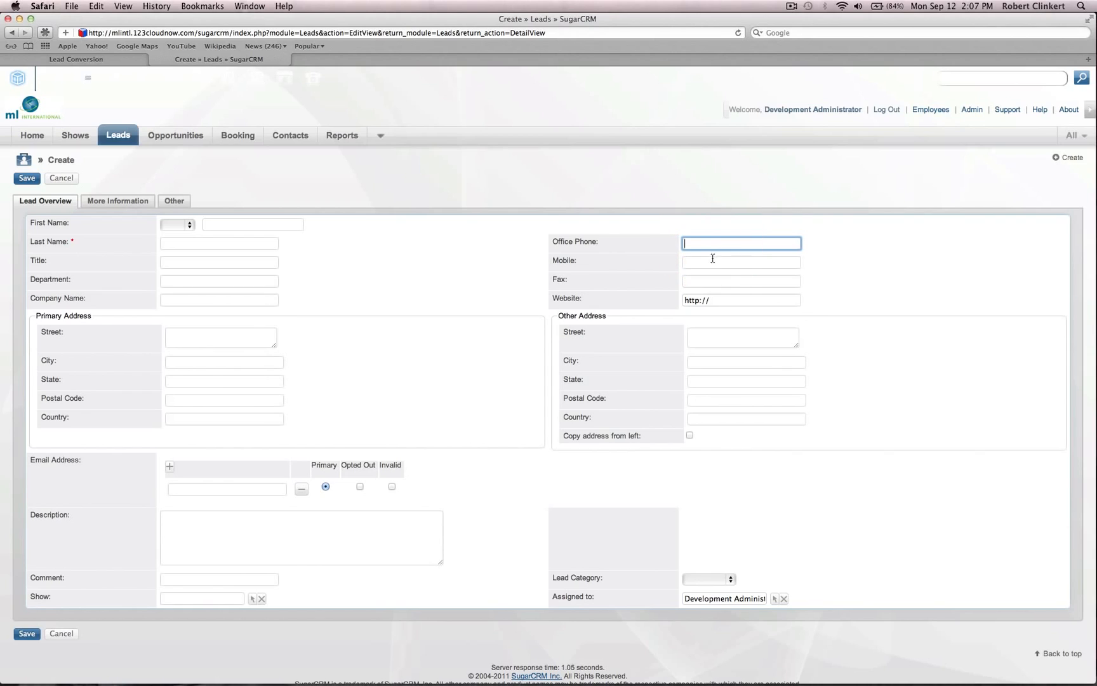
click(714, 262)
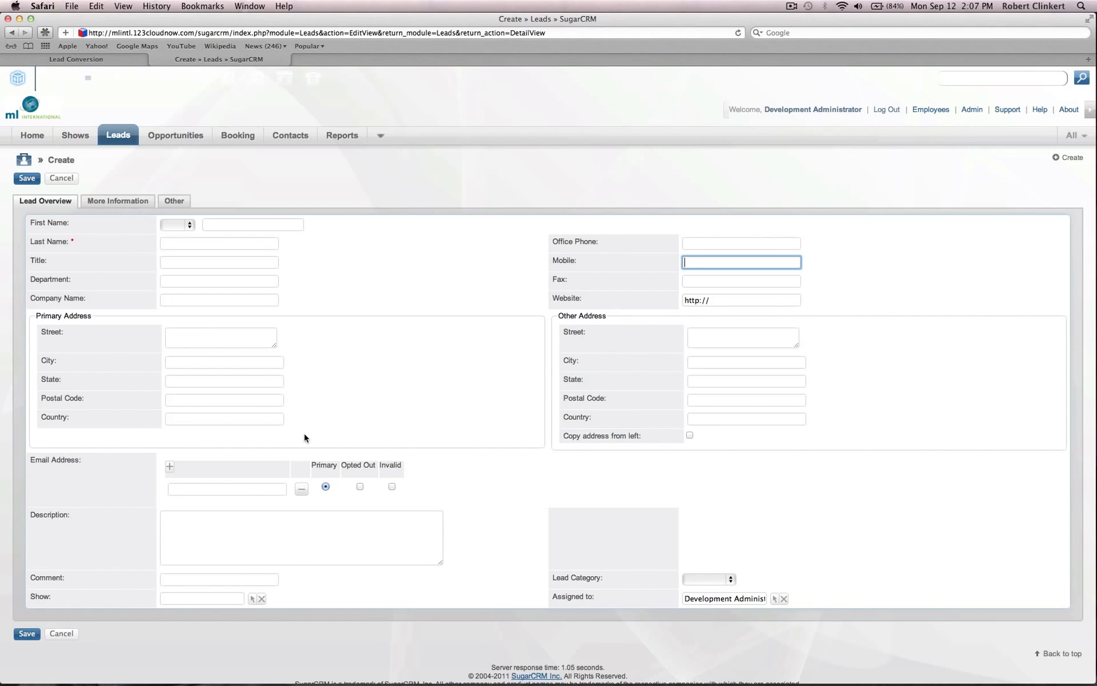
click(172, 458)
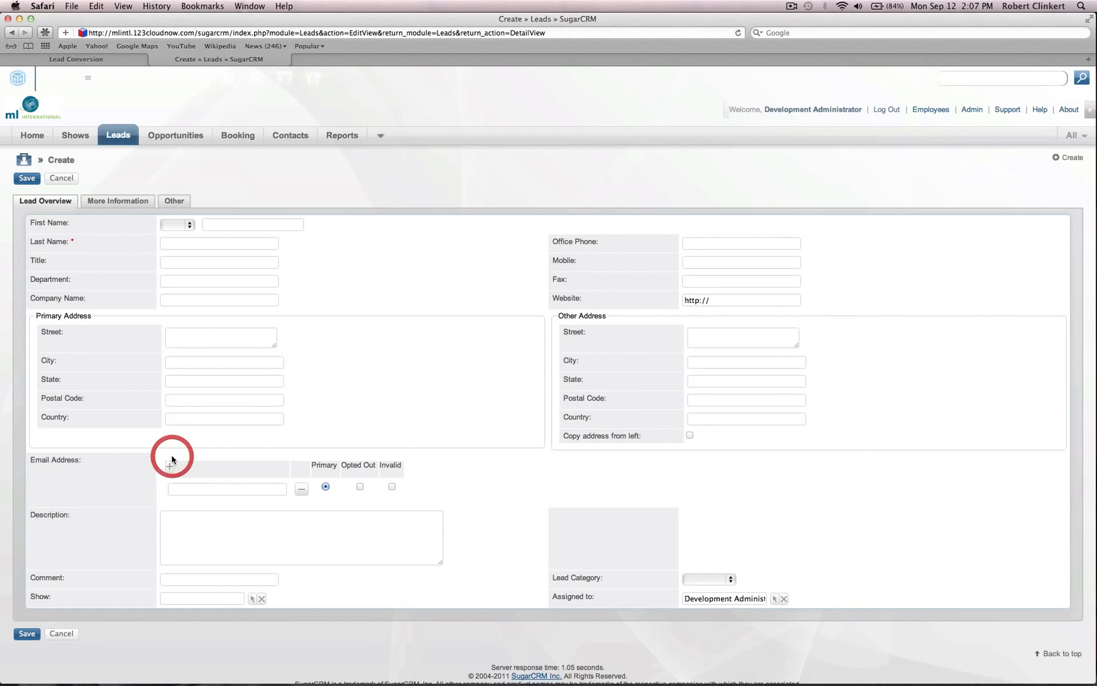
click(242, 530)
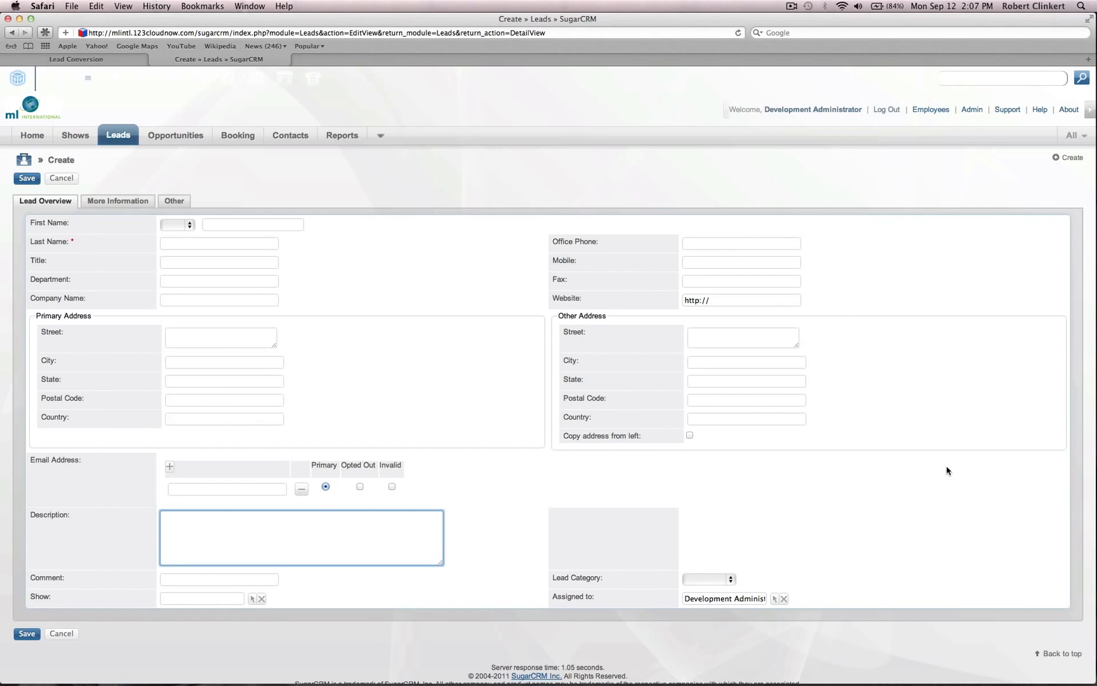
Review the presentation's slides on lead data and the lead life cycle alongside the blank lead form
click(106, 61)
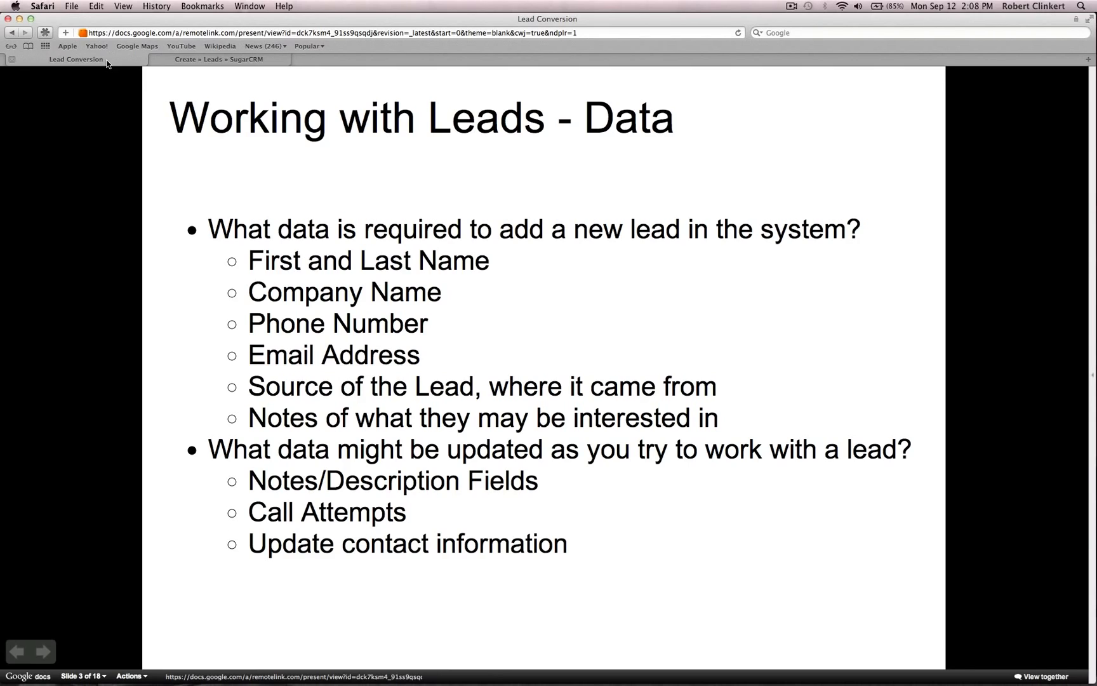
click(189, 61)
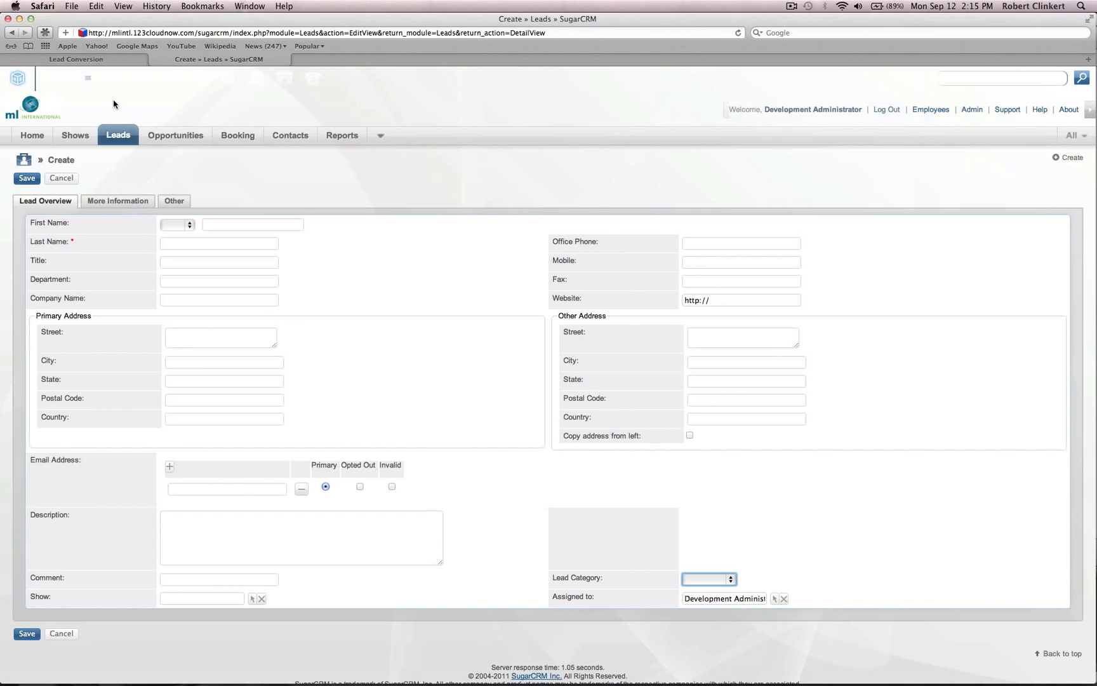
click(113, 64)
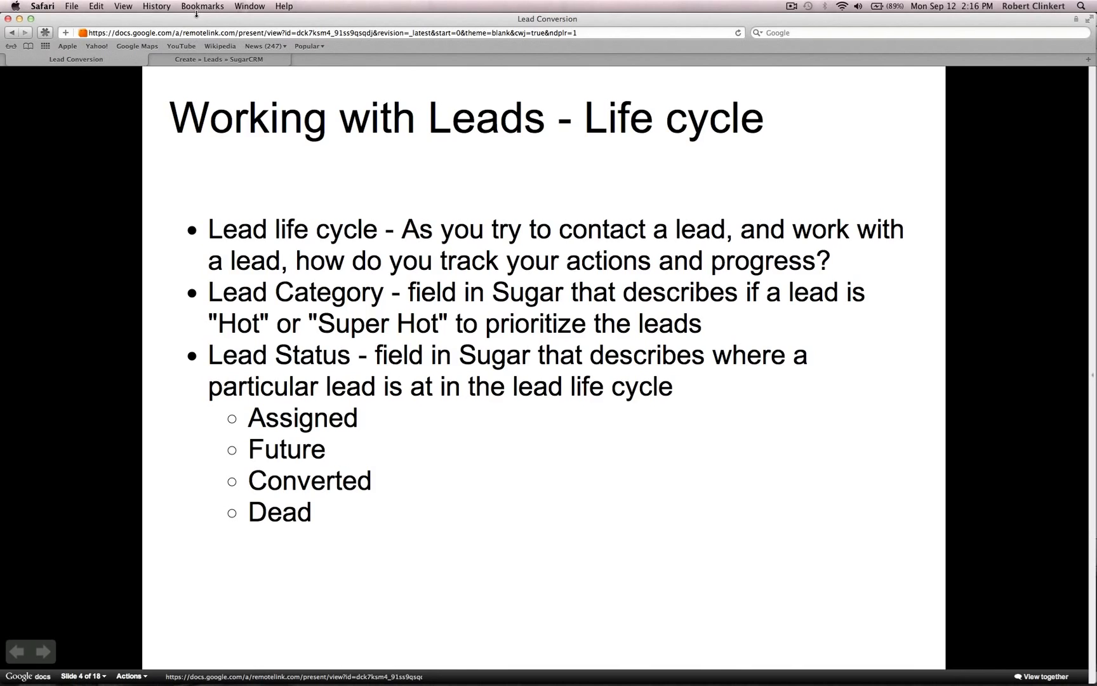
Set the new lead's Lead Category in SugarCRM to Super Hot after trying Hot
click(200, 59)
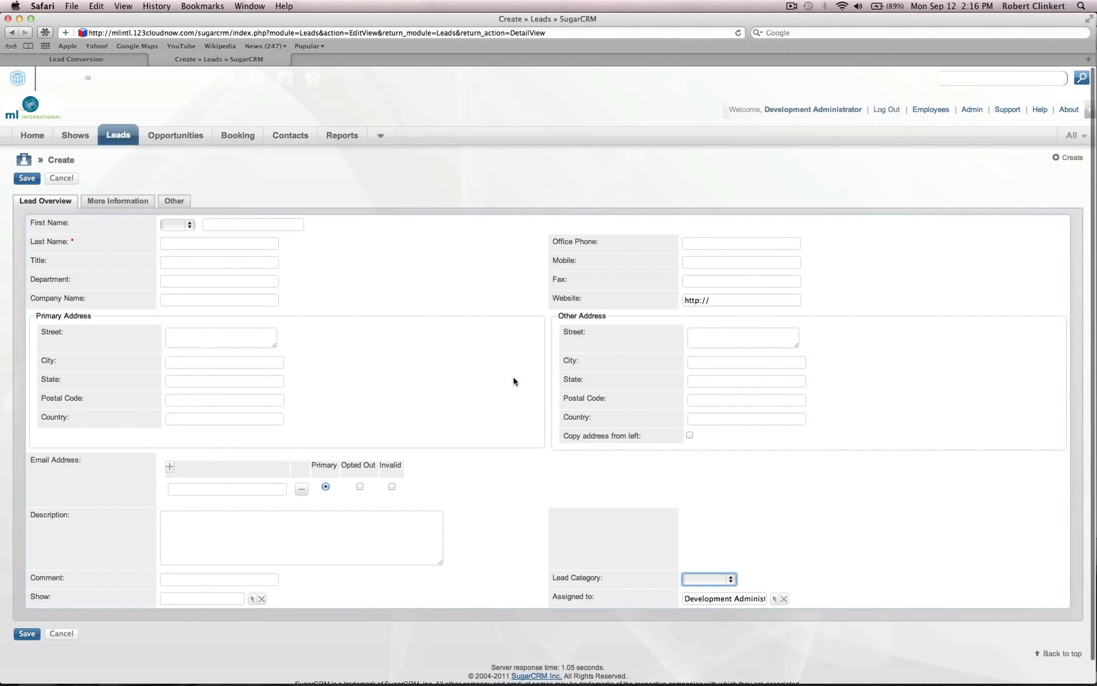
click(721, 578)
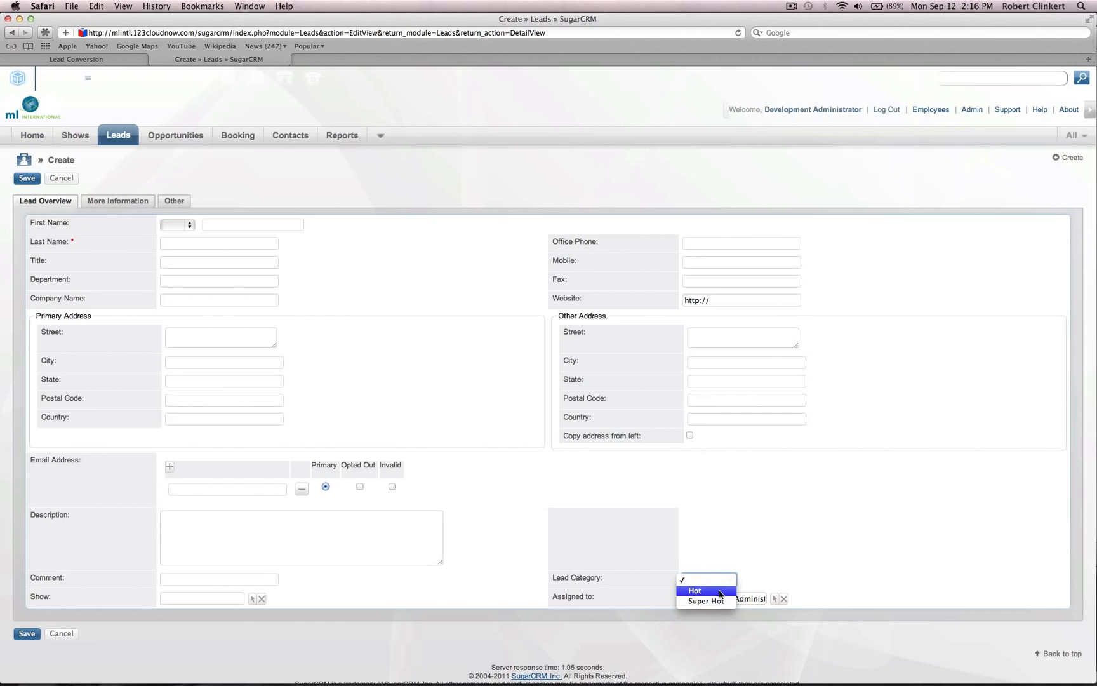
click(719, 590)
click(717, 580)
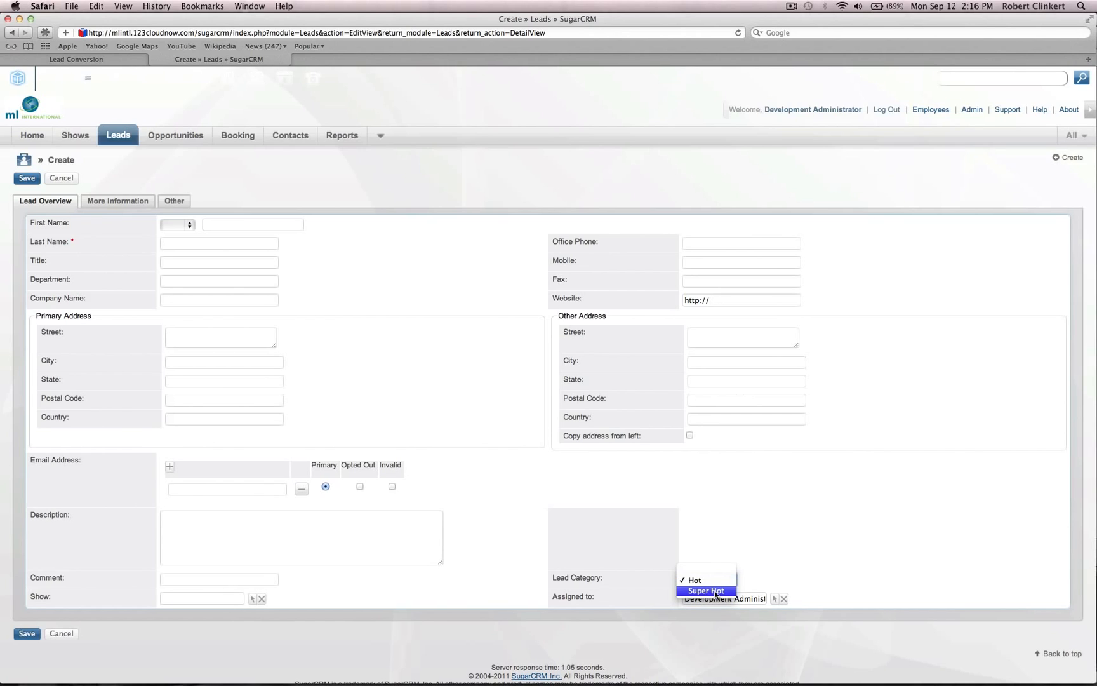
click(715, 591)
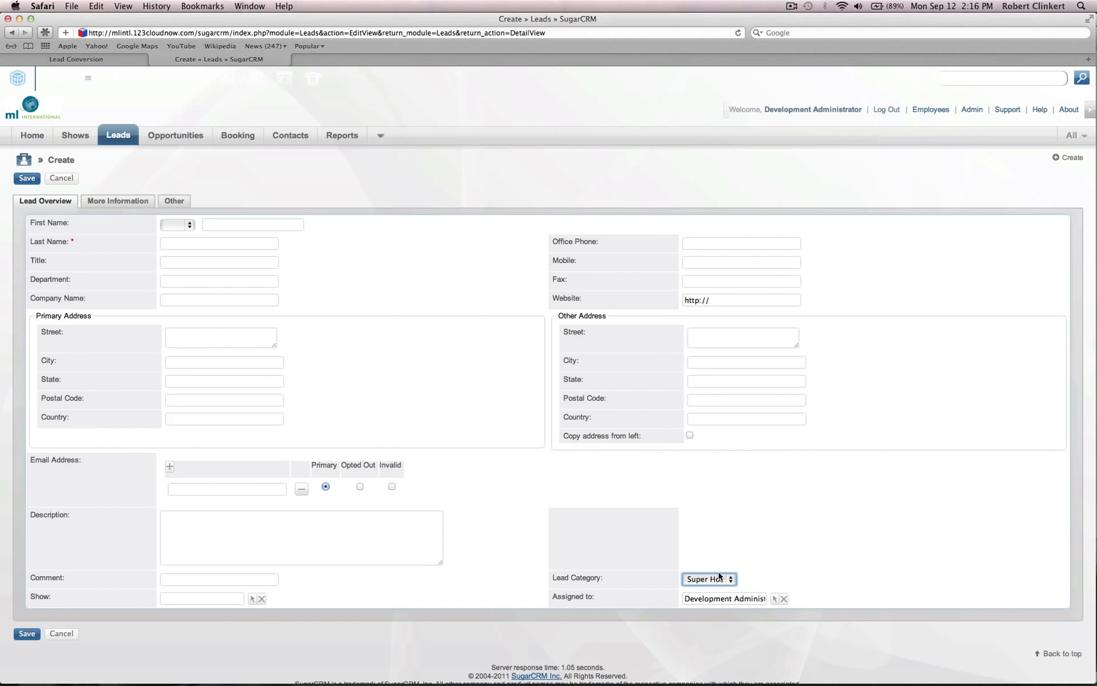
Examine the new lead's Status choices under More Information against the presentation's lead status slides
click(102, 58)
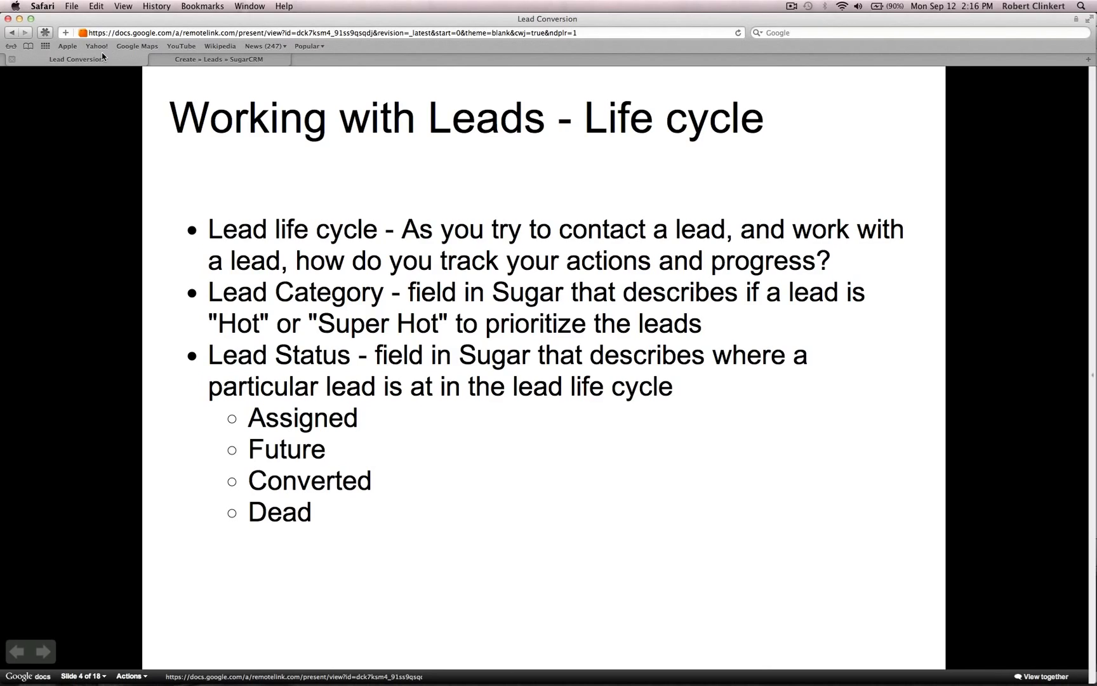
click(188, 59)
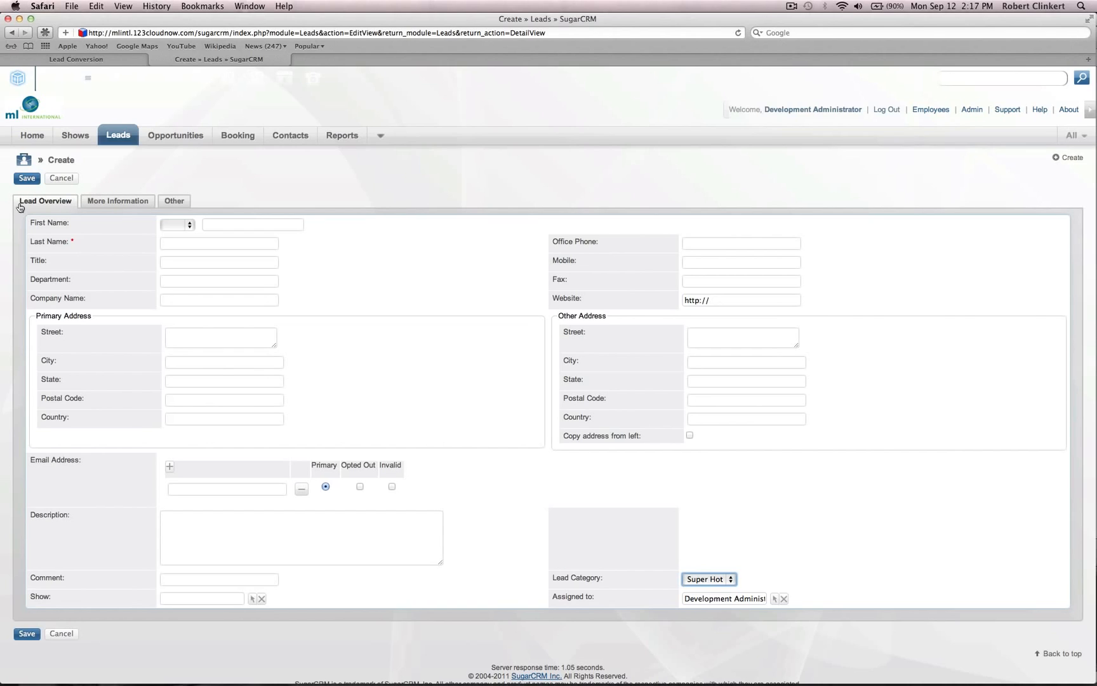
click(105, 202)
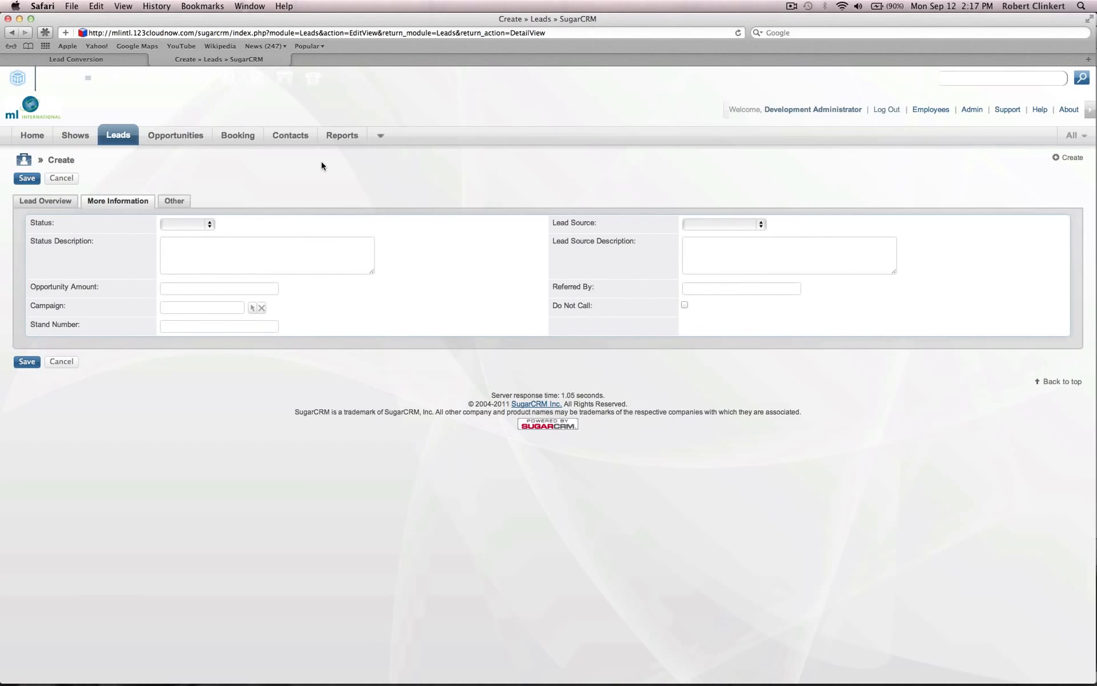
click(210, 225)
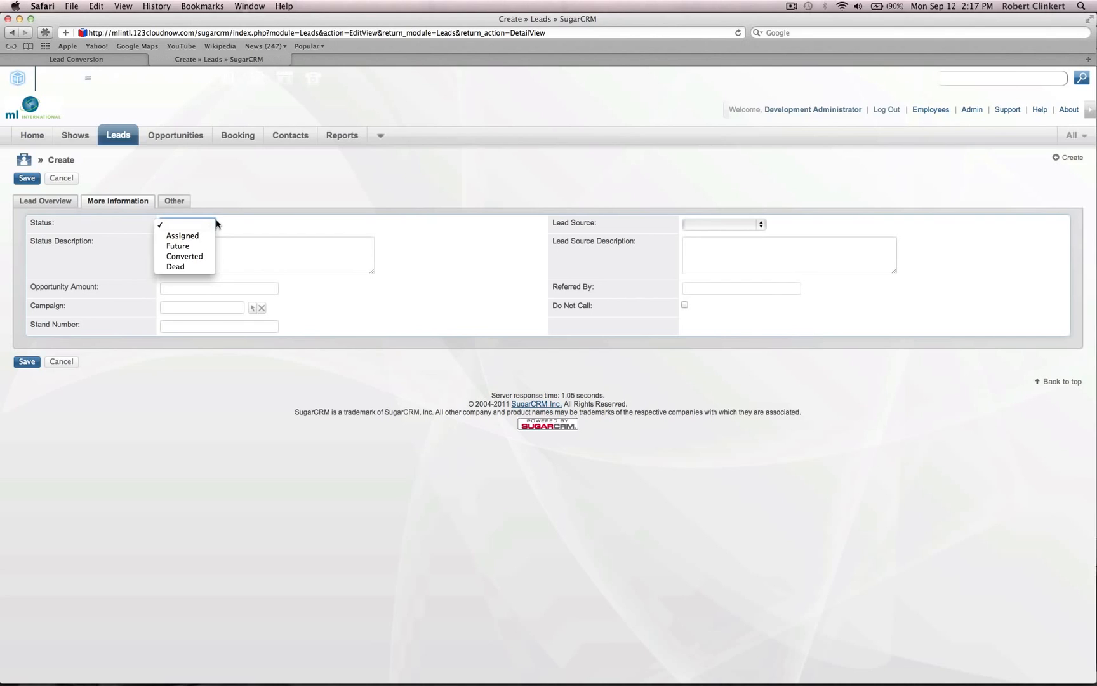
click(251, 216)
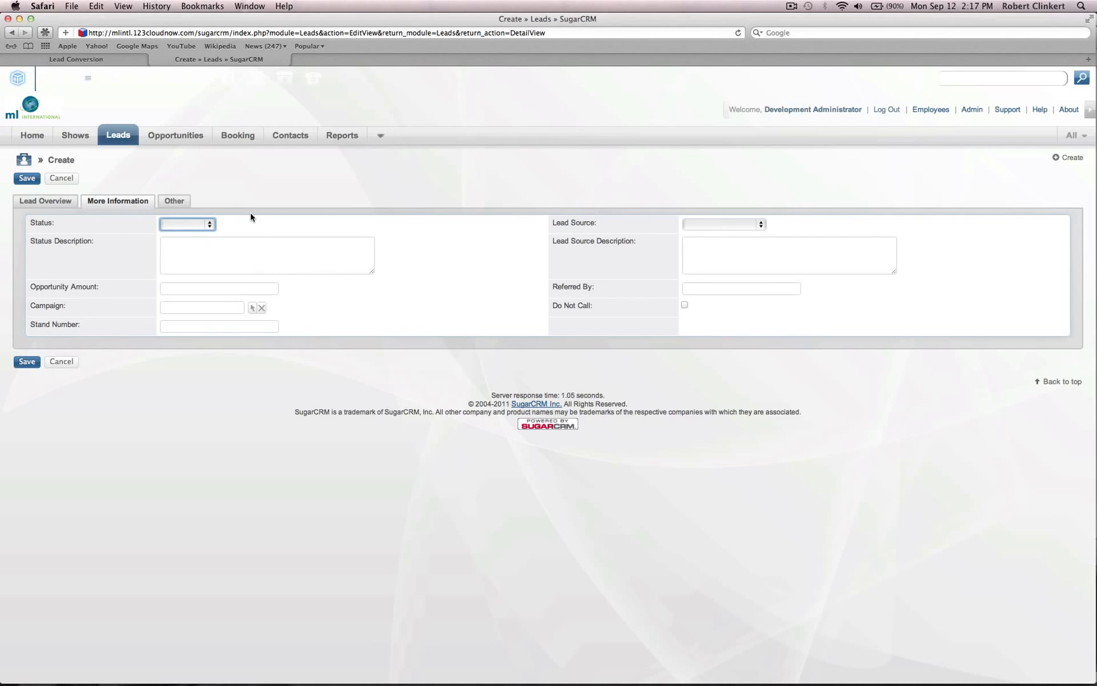
click(88, 58)
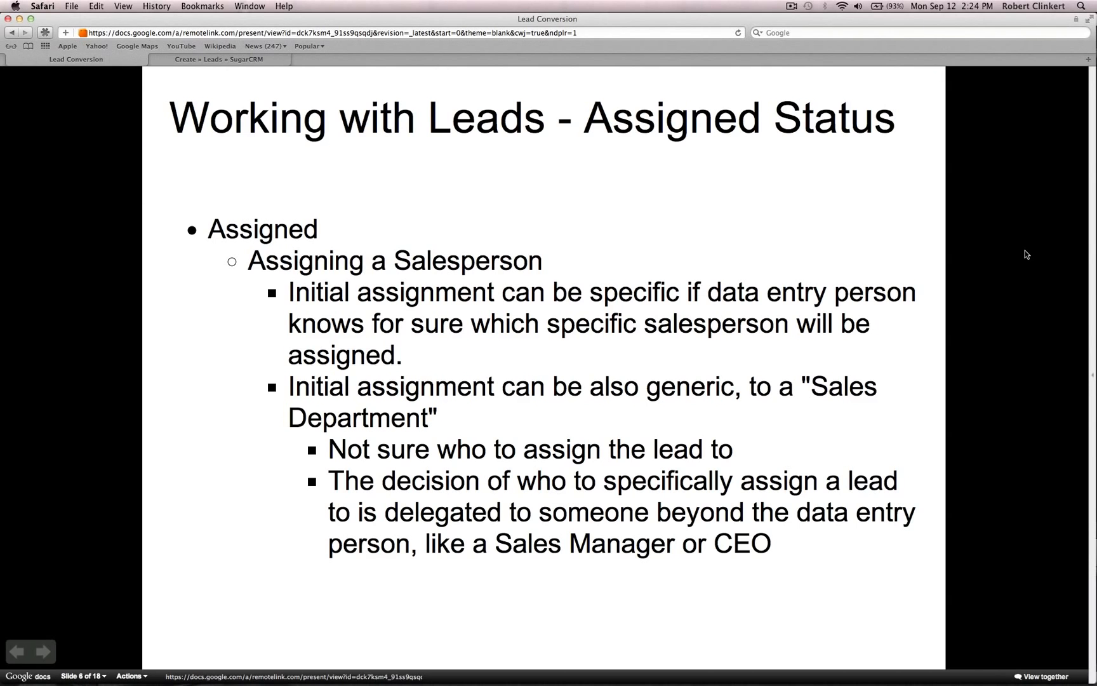
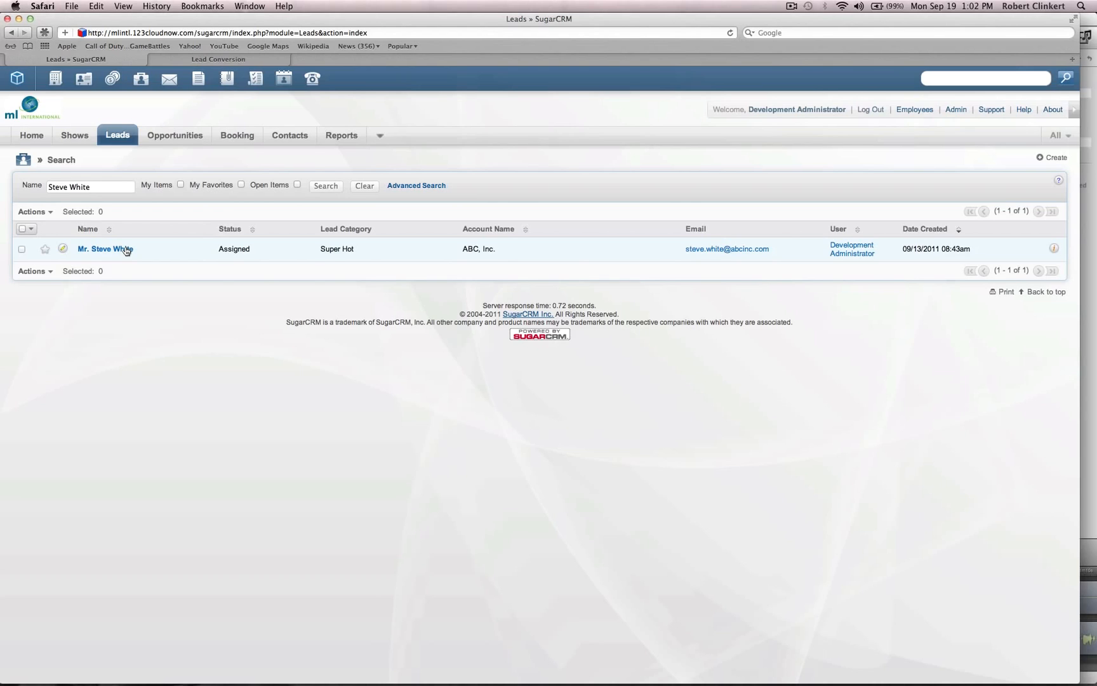
Start converting the Super Hot ABC, Inc. lead and review the contact, account and opportunity fields
click(127, 250)
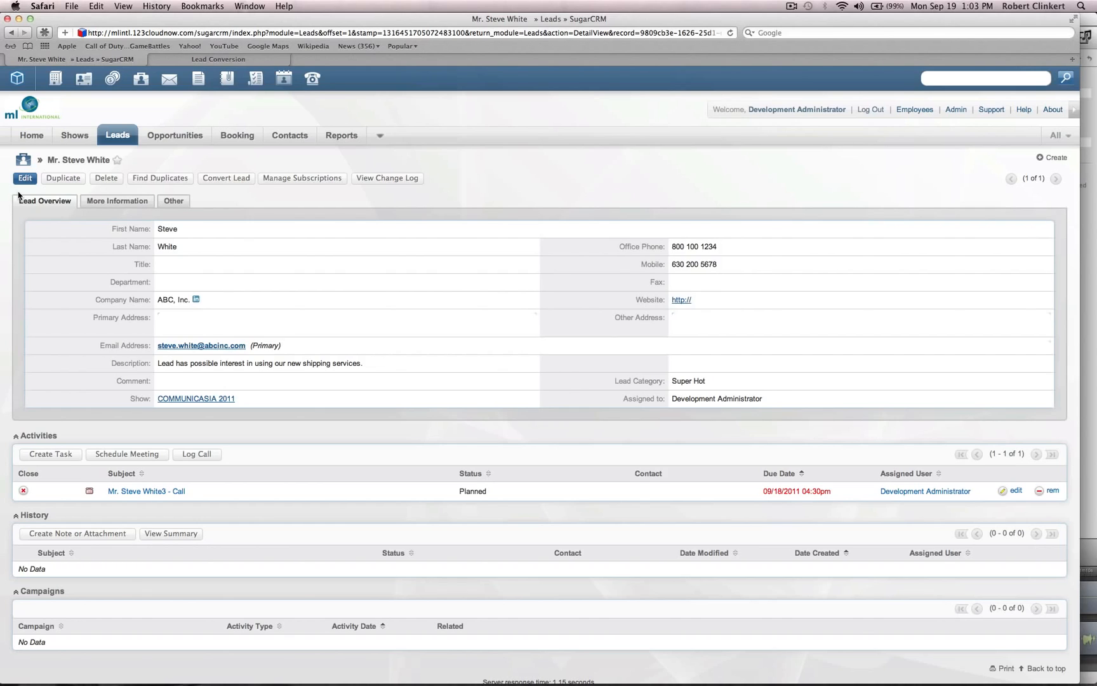
click(226, 178)
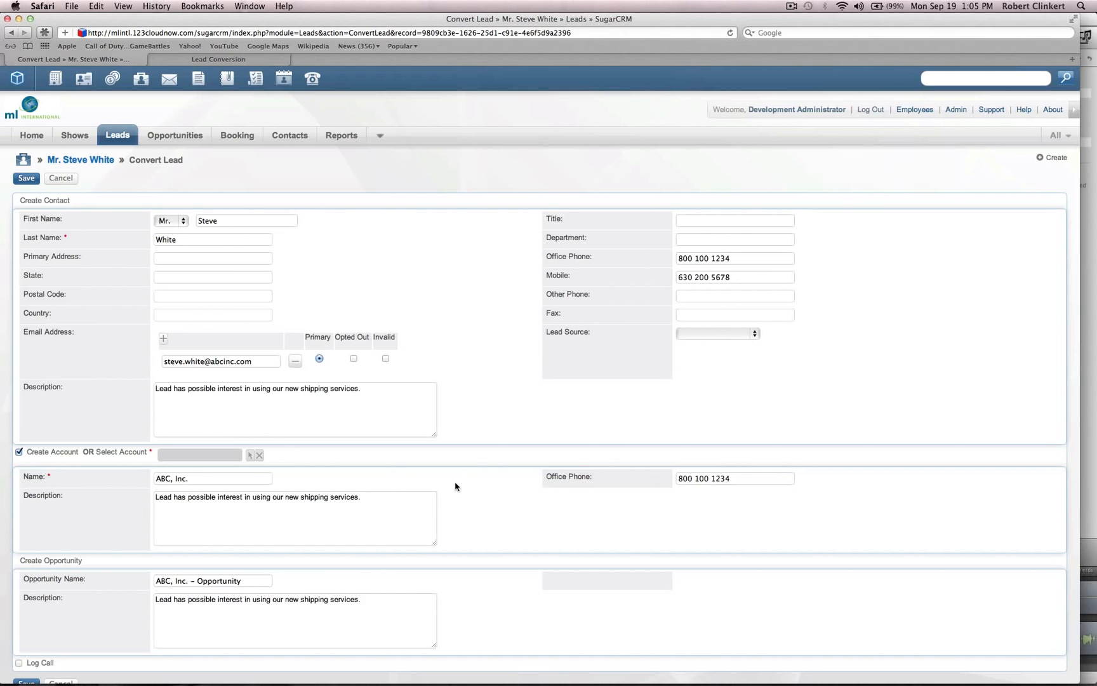
scroll(455, 486, down, 3)
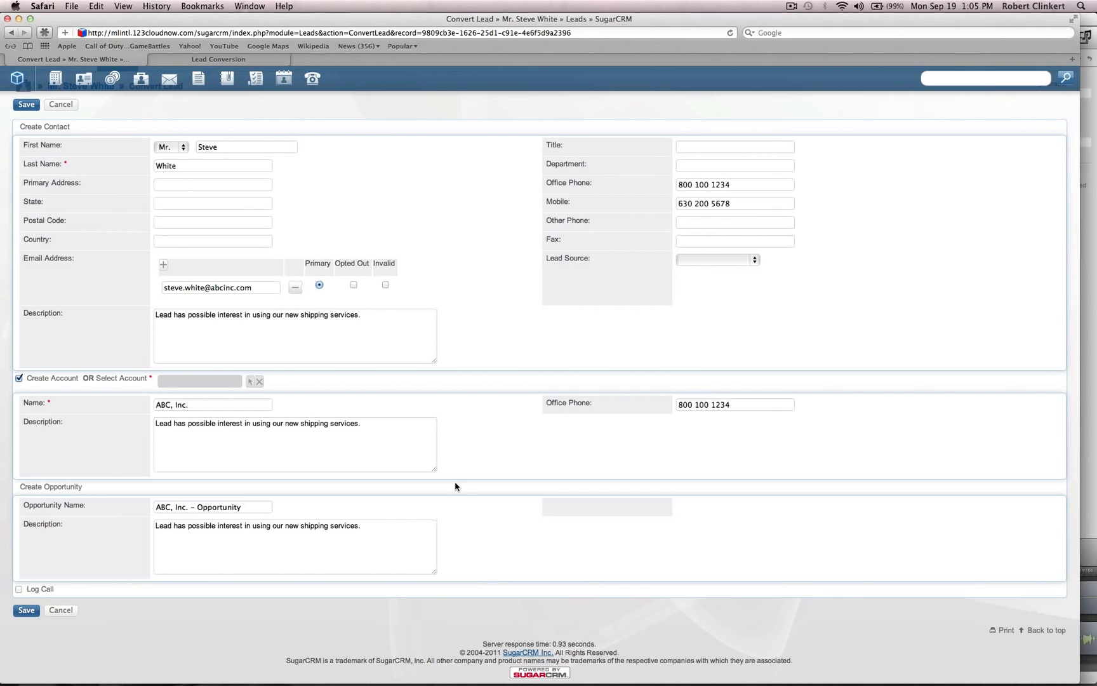
click(412, 526)
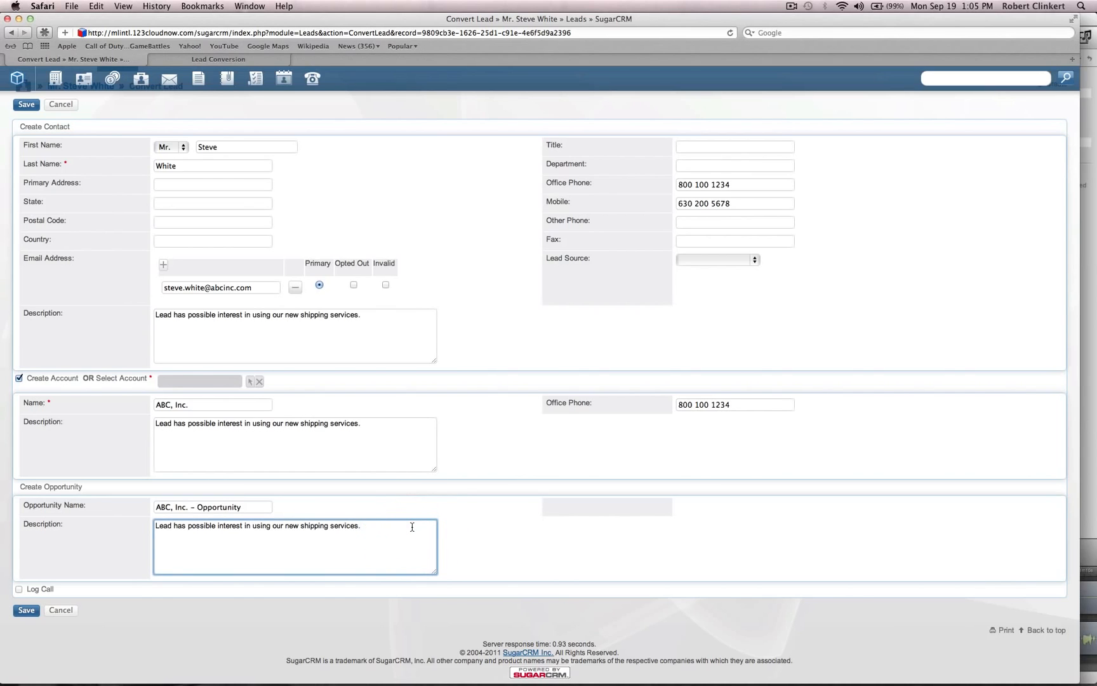
scroll(455, 397, up, 3)
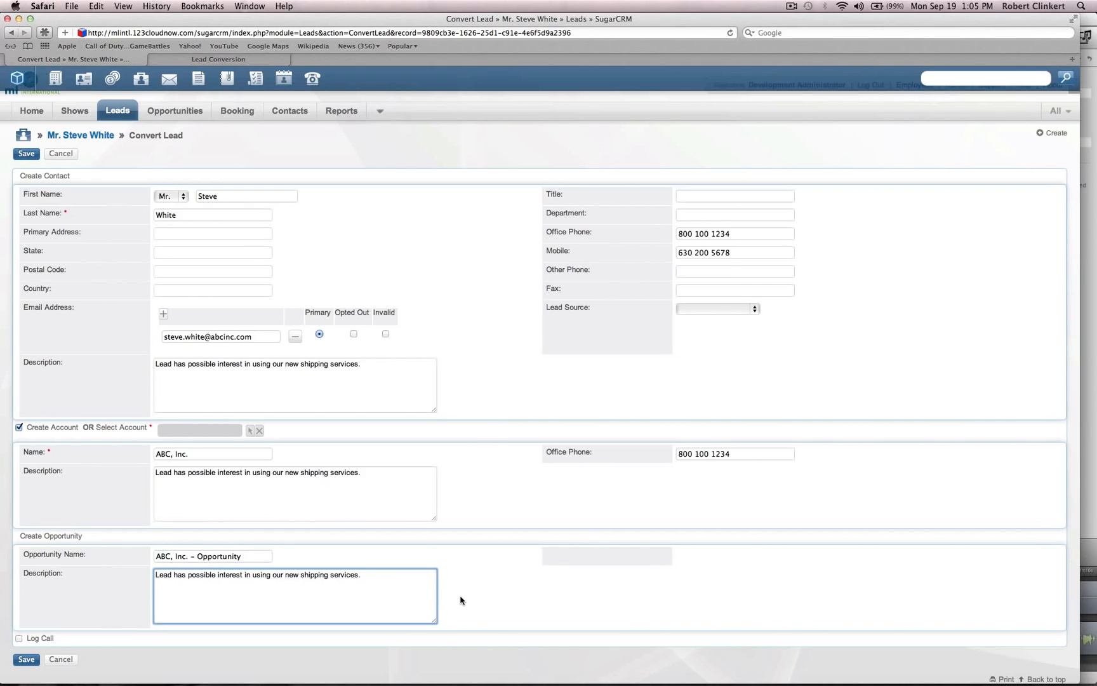
scroll(461, 599, down, 2)
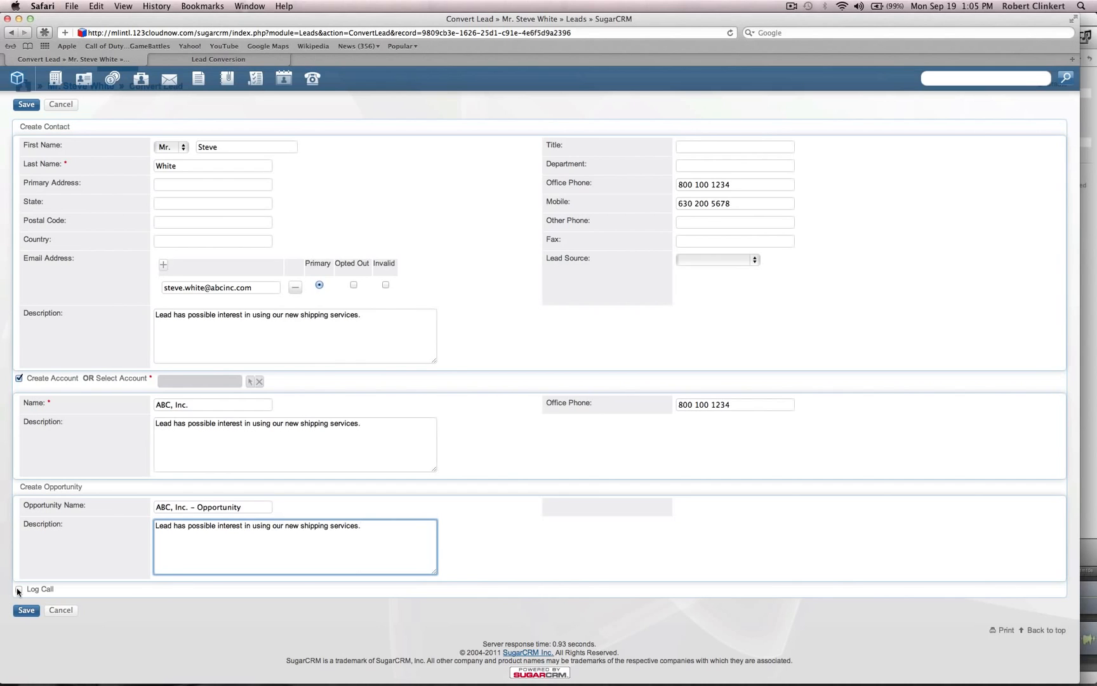
Add a logged call to the lead conversion and save it with the new contact, account and opportunity
click(18, 590)
scroll(556, 492, down, 5)
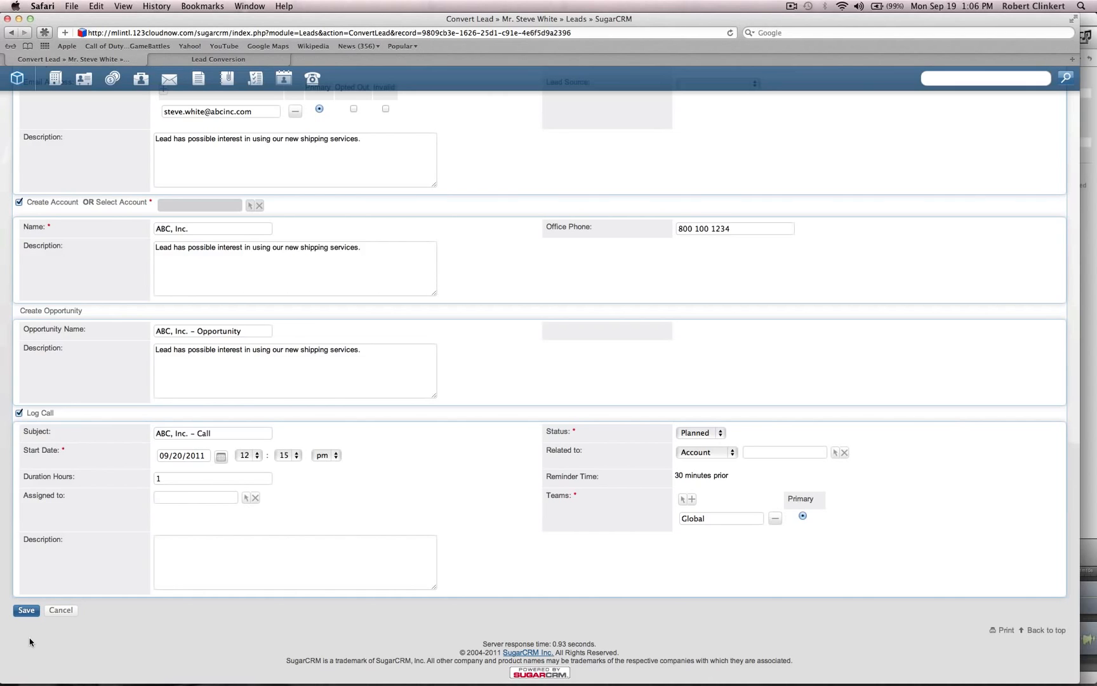
click(26, 610)
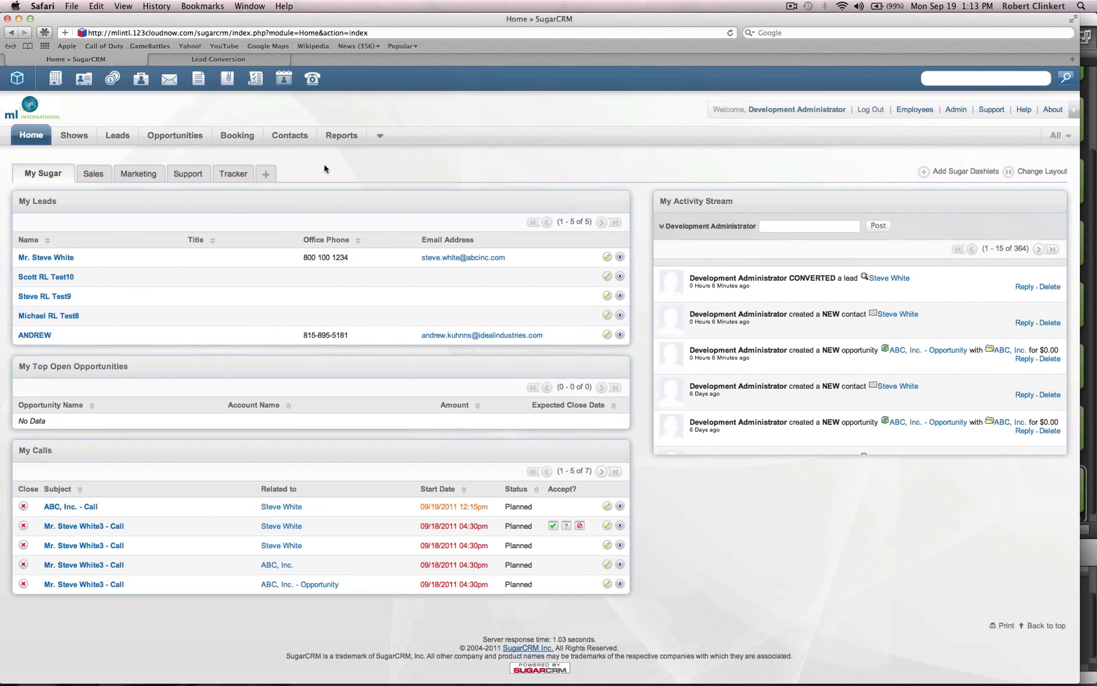
Open the converted ABC, Inc. lead from the leads list and view its overview and More Information details
click(121, 137)
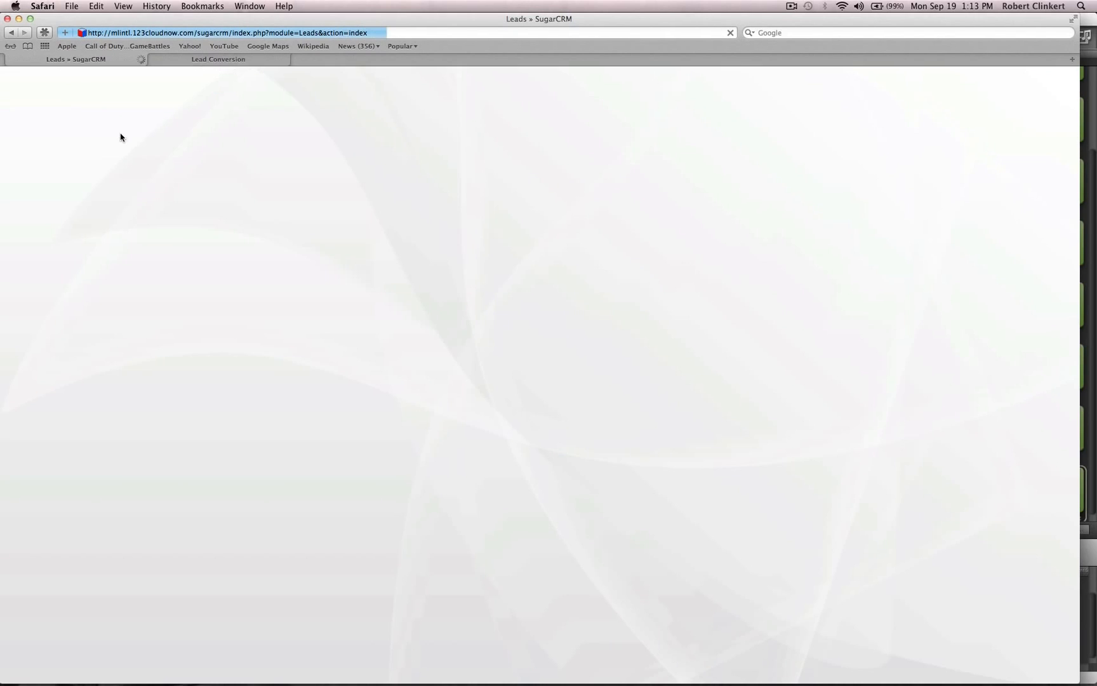
mouse_move(119, 135)
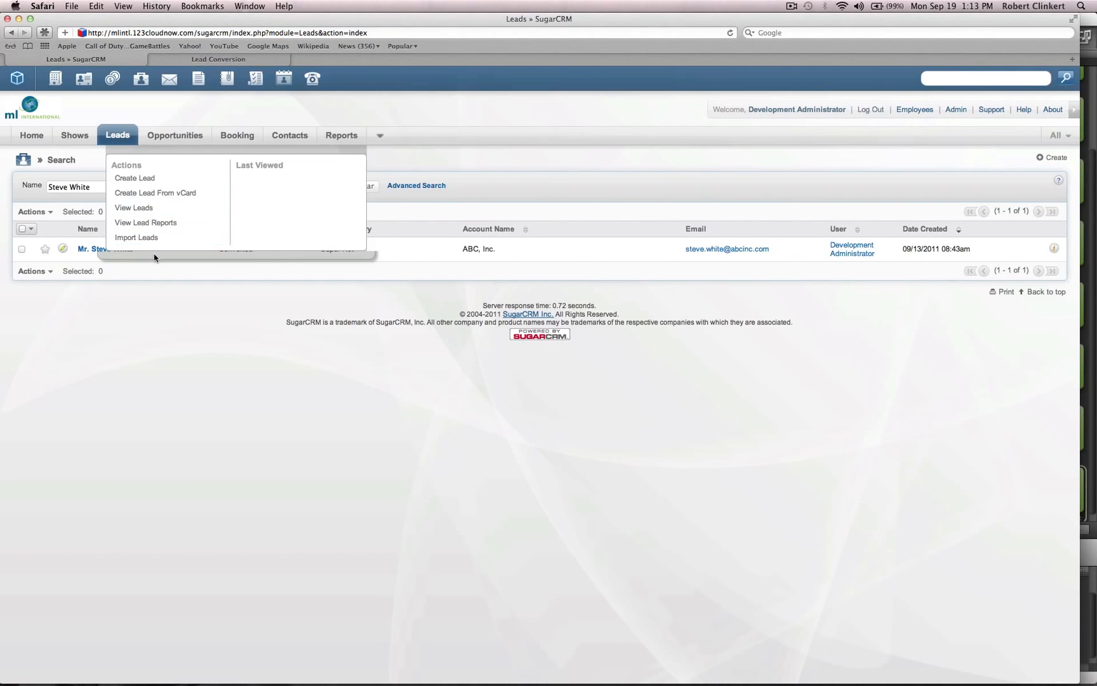
click(46, 313)
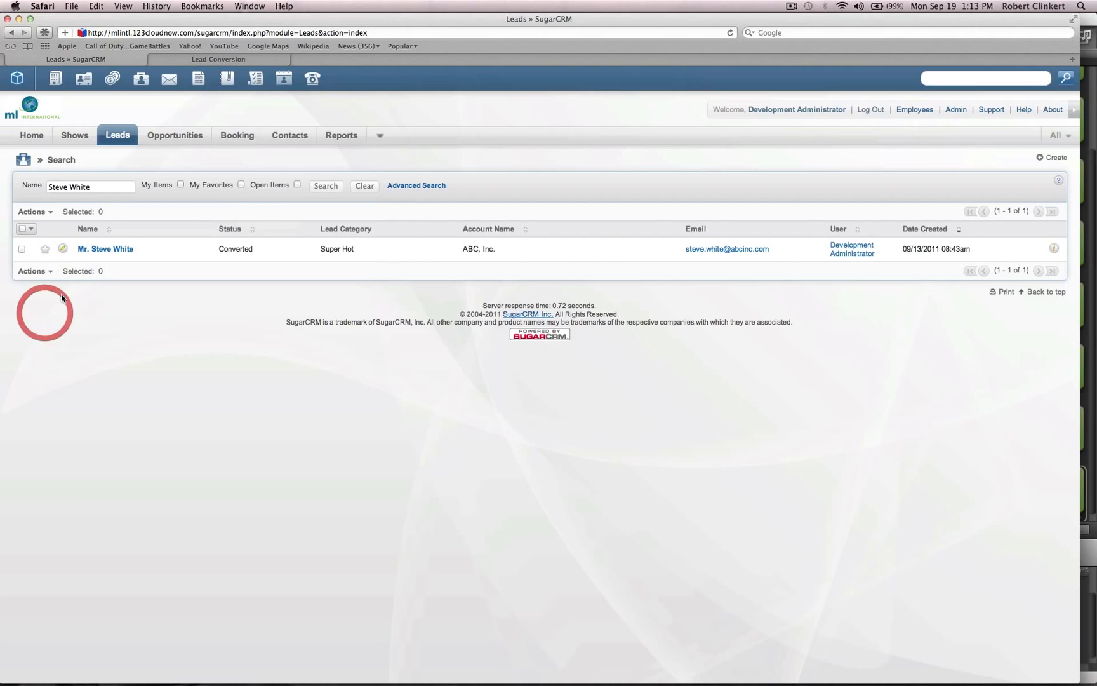
click(107, 252)
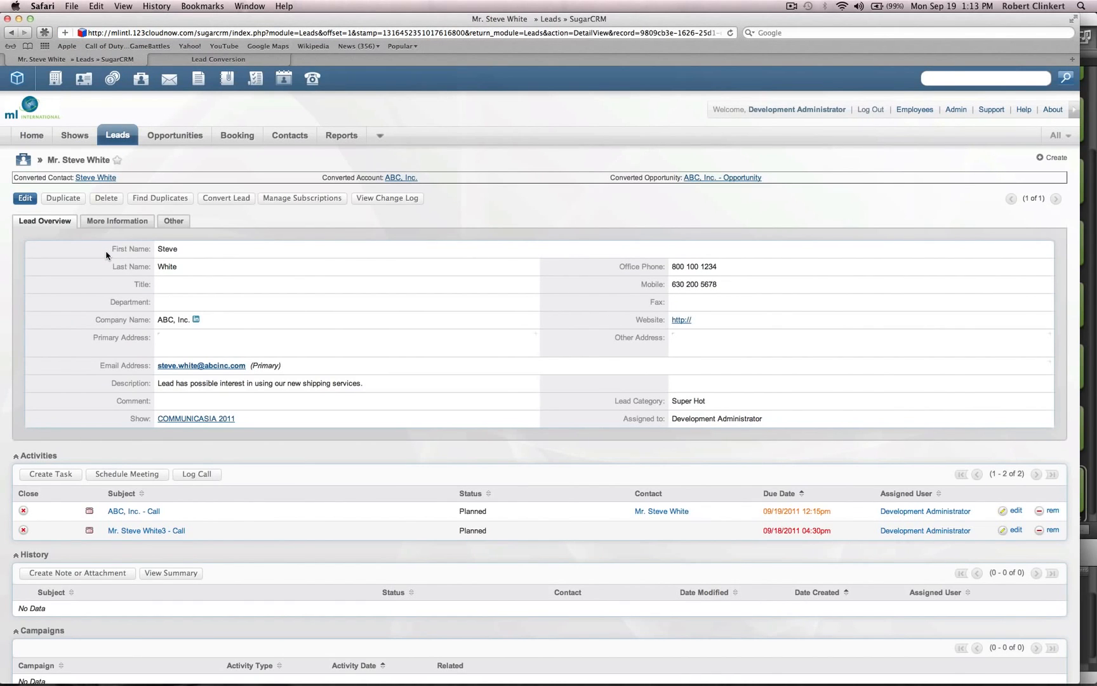
click(117, 223)
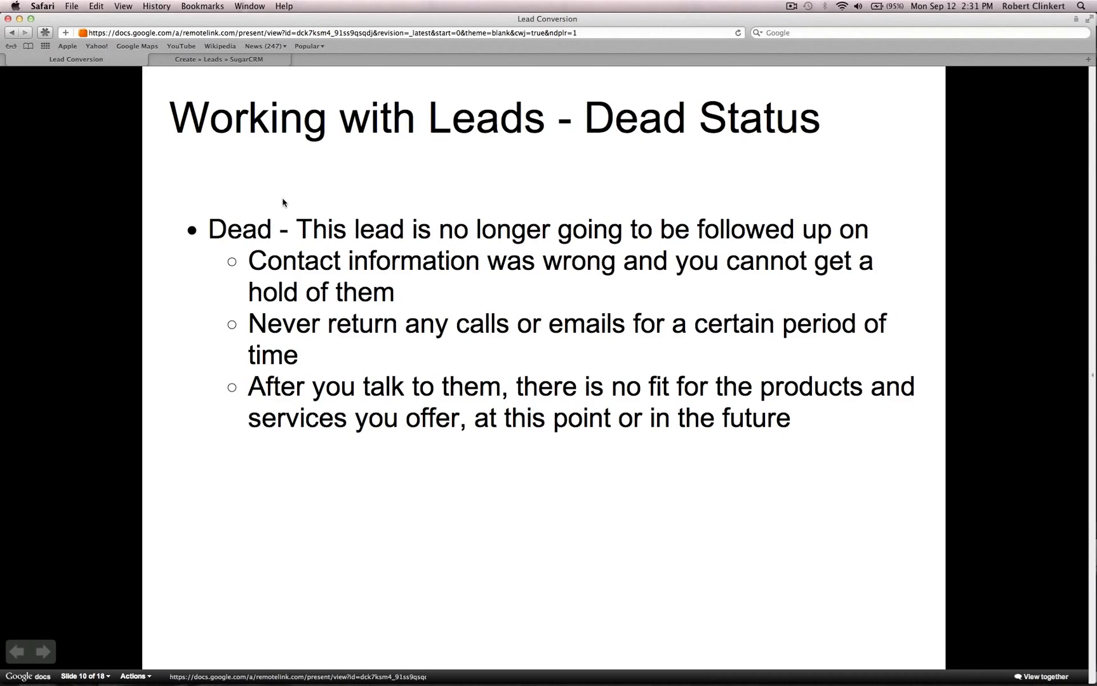
Set the new lead's Status to Dead in the SugarCRM form and go to its Status Description
click(214, 60)
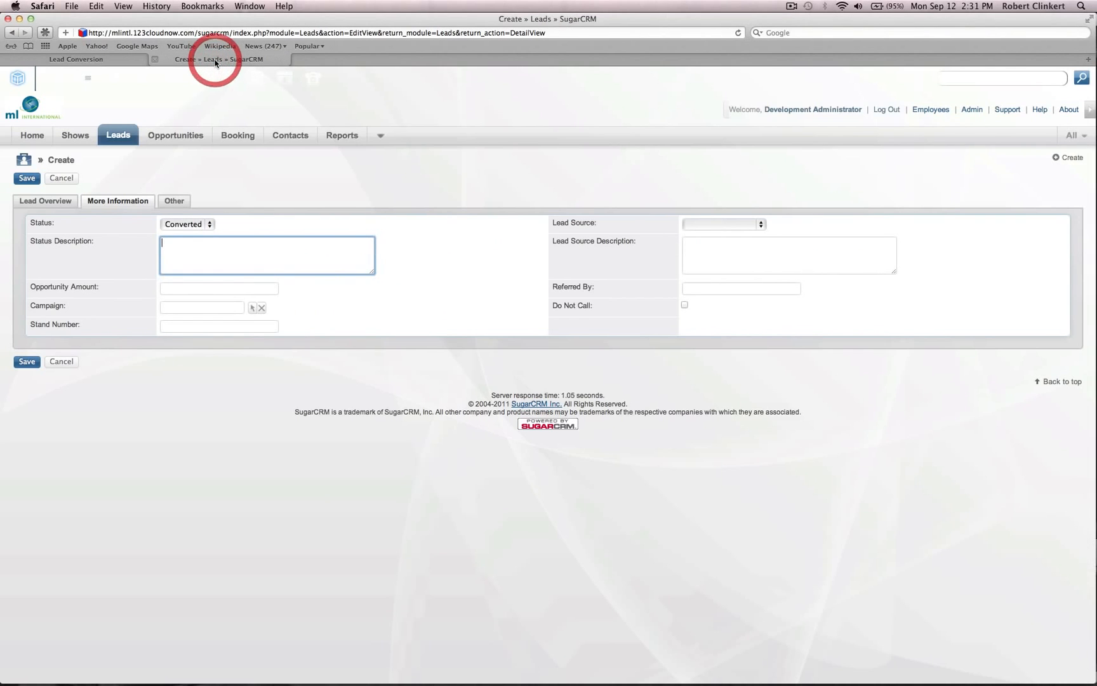
click(206, 225)
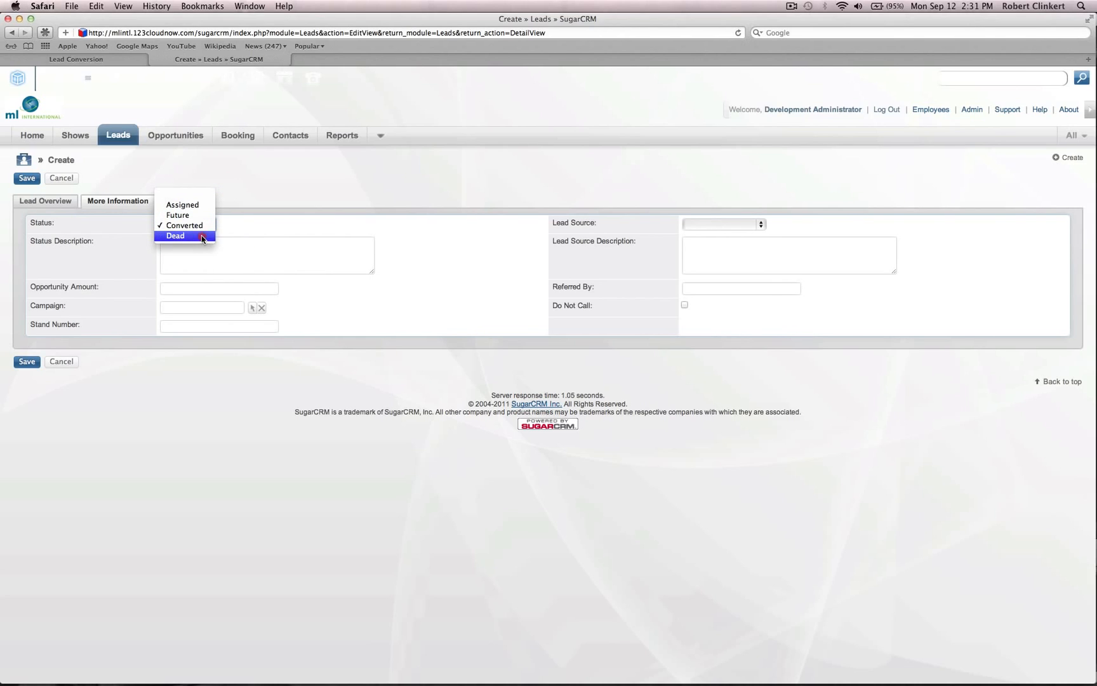
click(203, 236)
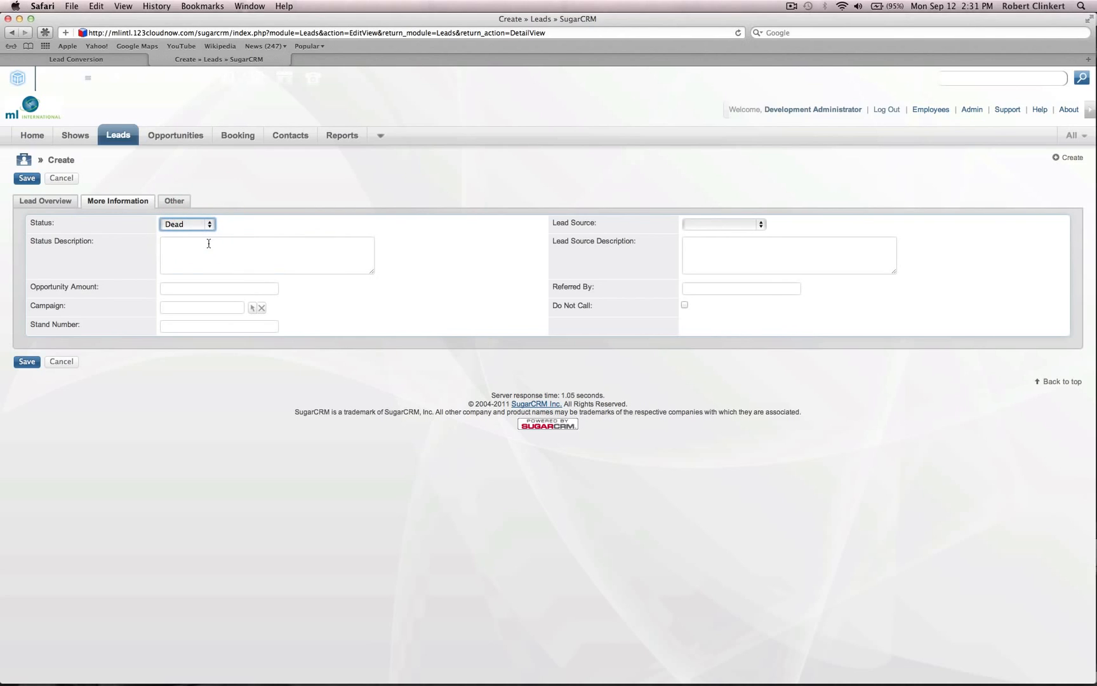
click(208, 256)
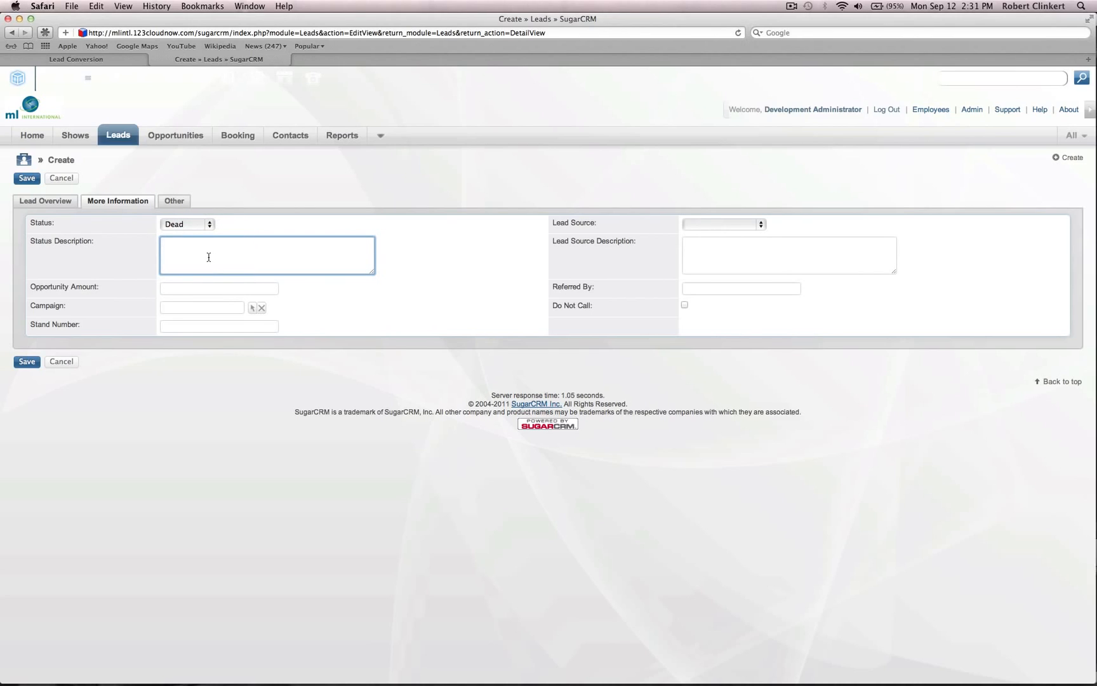